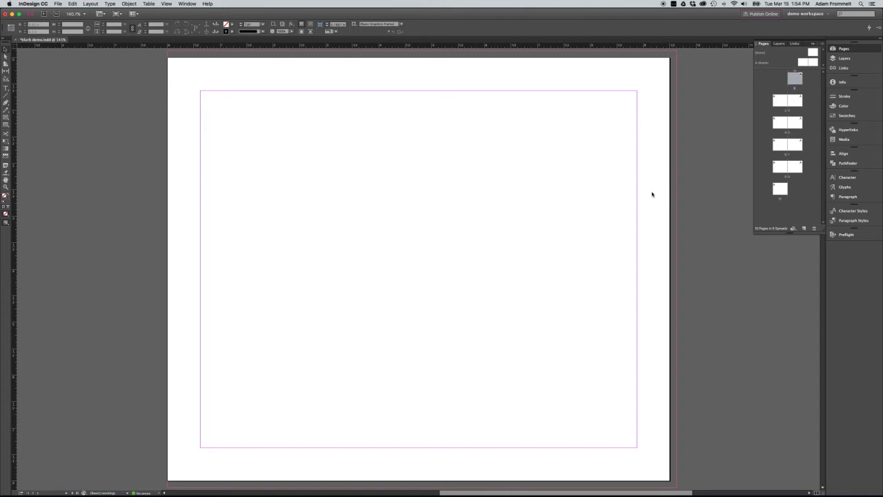
# Open the A-Master spread for editing and check that it is the current page in the page list.
pyautogui.click(863, 50)
pyautogui.click(864, 50)
pyautogui.click(763, 64)
pyautogui.doubleClick(764, 63)
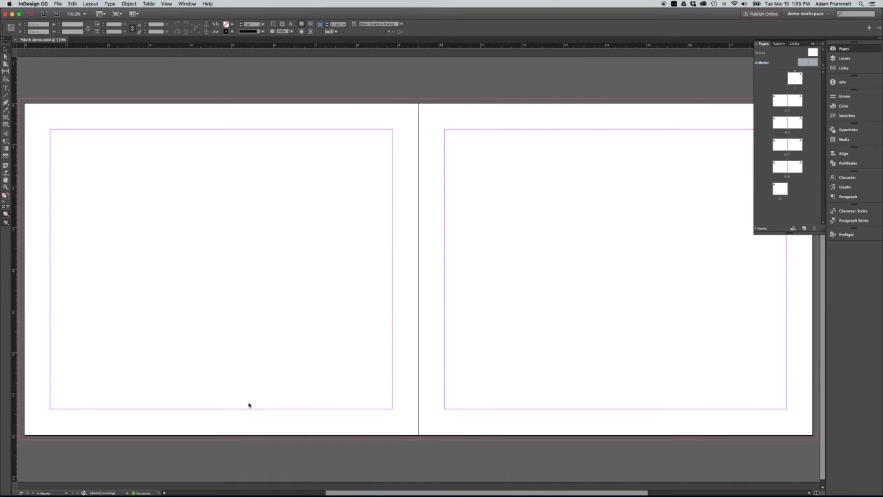
pyautogui.click(67, 493)
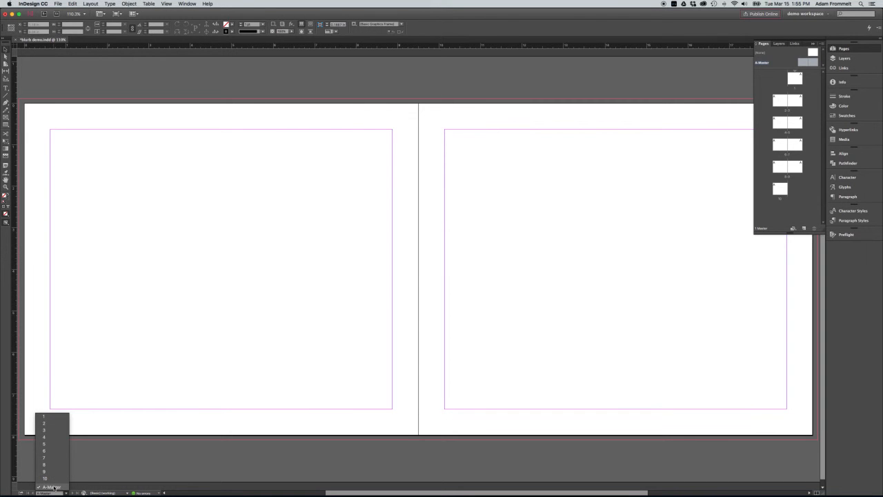
pyautogui.click(95, 478)
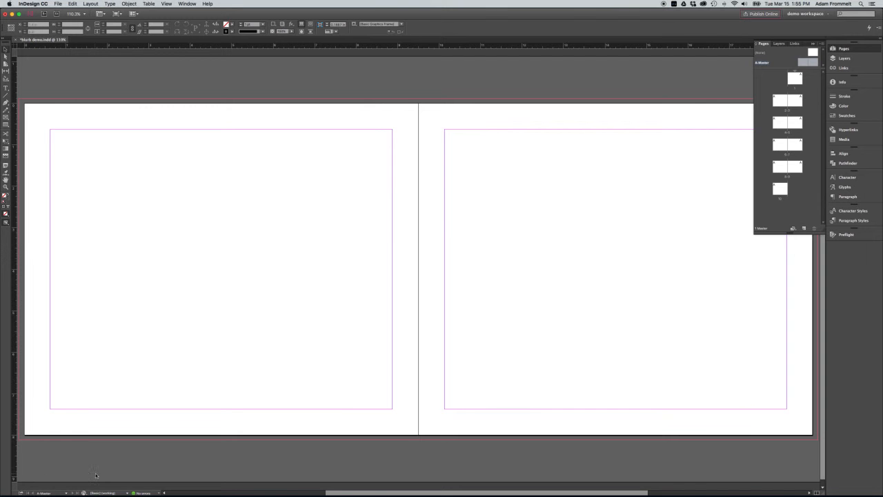
pyautogui.click(57, 493)
# Draw a wide rectangle spanning both pages of the master spread and fill it with magenta C=0 M=100 Y=0 K=0.
pyautogui.moveTo(162, 193); pyautogui.dragTo(664, 329)
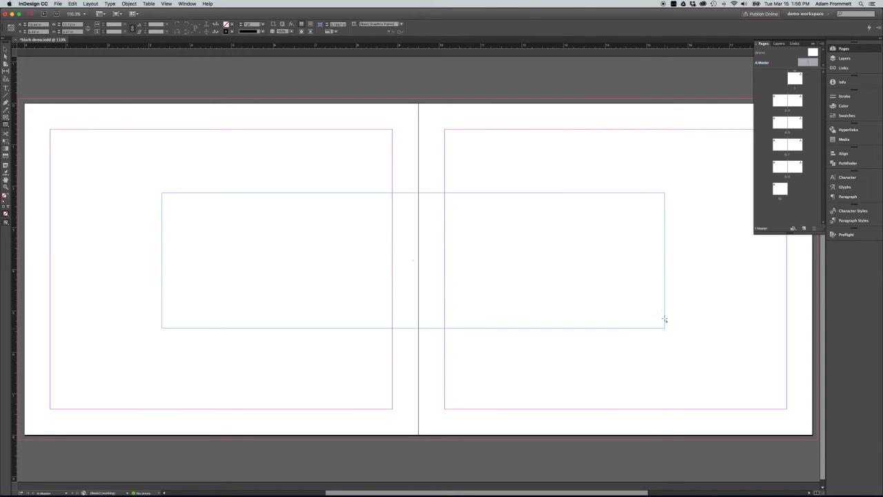
pyautogui.click(233, 25)
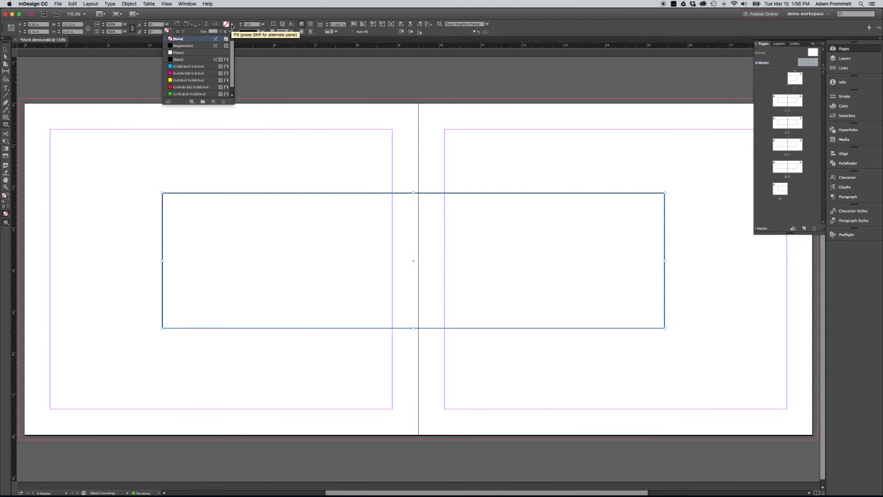
pyautogui.click(189, 73)
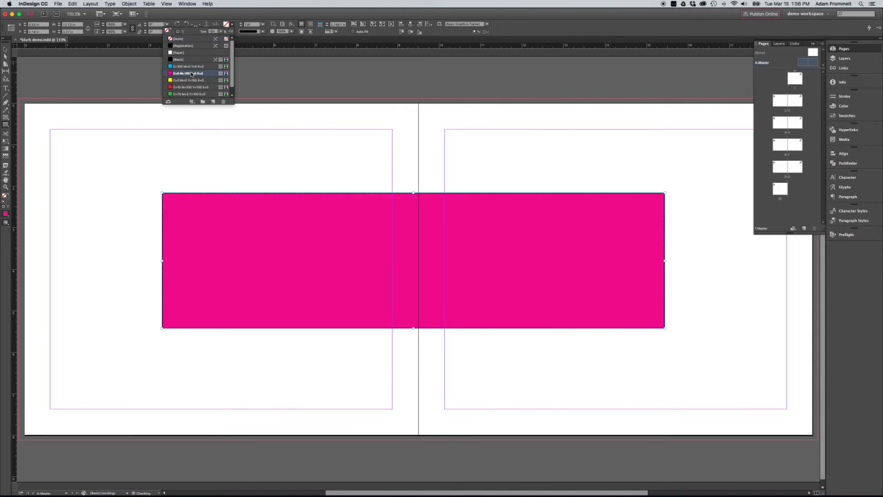
pyautogui.click(244, 152)
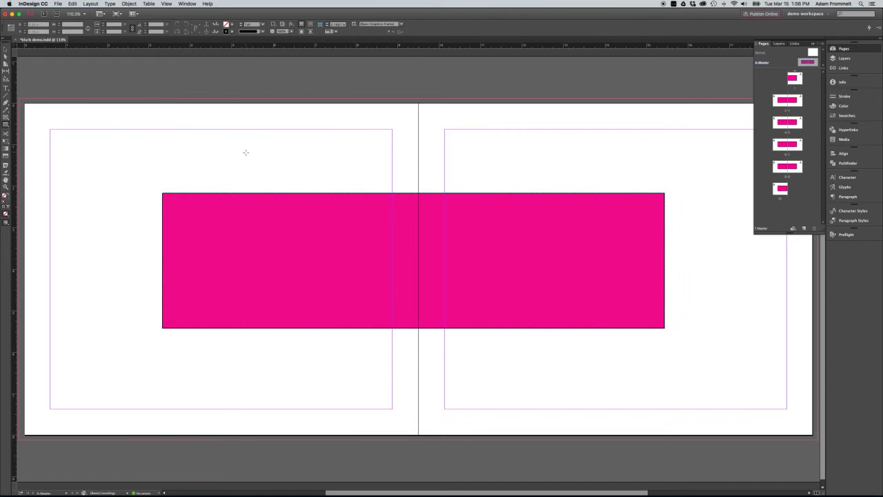
pyautogui.press('v')
# Inspect how the master rectangle carries over to the thumbnails of the first document pages.
pyautogui.click(801, 62)
pyautogui.moveTo(810, 66); pyautogui.dragTo(809, 79)
pyautogui.click(799, 81)
pyautogui.click(800, 104)
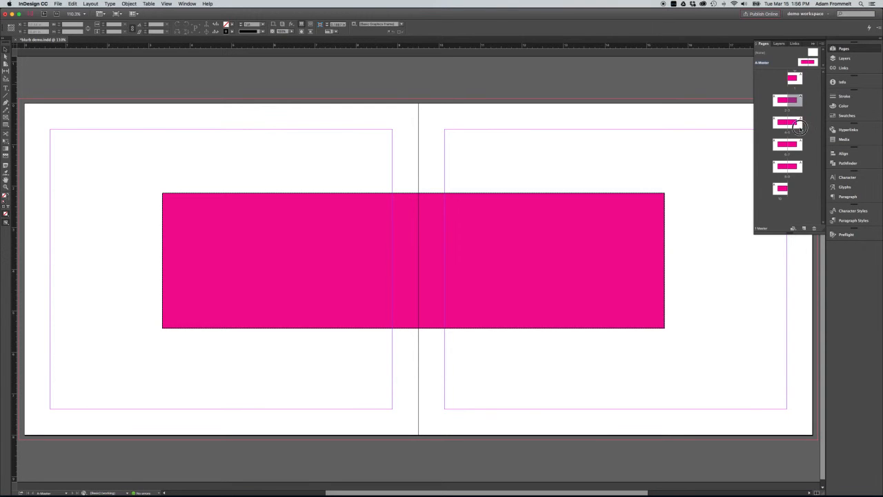
pyautogui.click(798, 124)
# Delete the magenta rectangle from the A-Master spread.
pyautogui.click(763, 63)
pyautogui.click(50, 493)
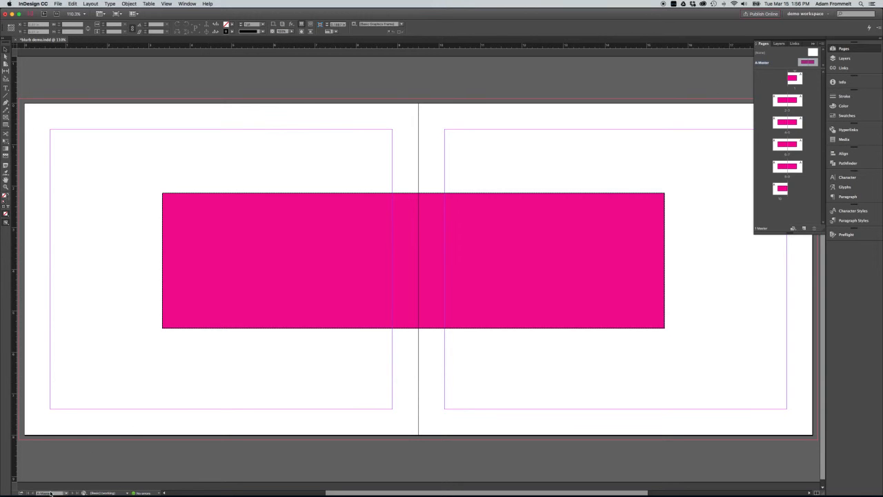
pyautogui.click(342, 313)
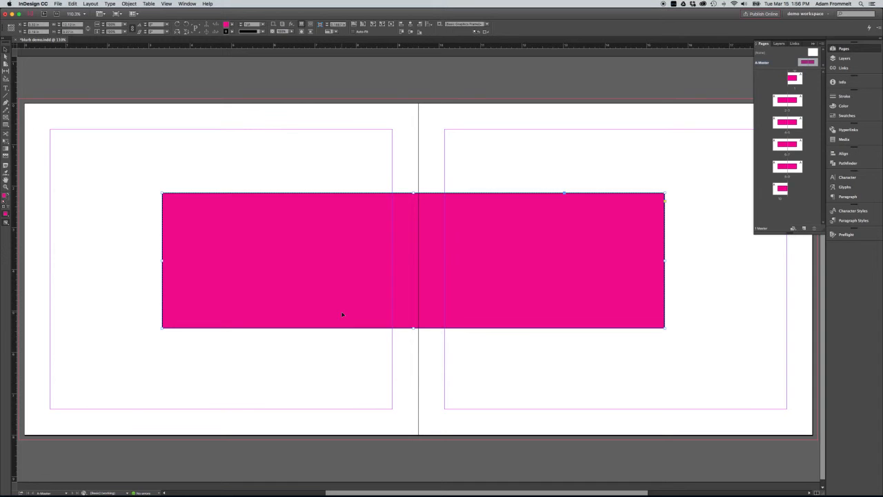
pyautogui.press('Delete')
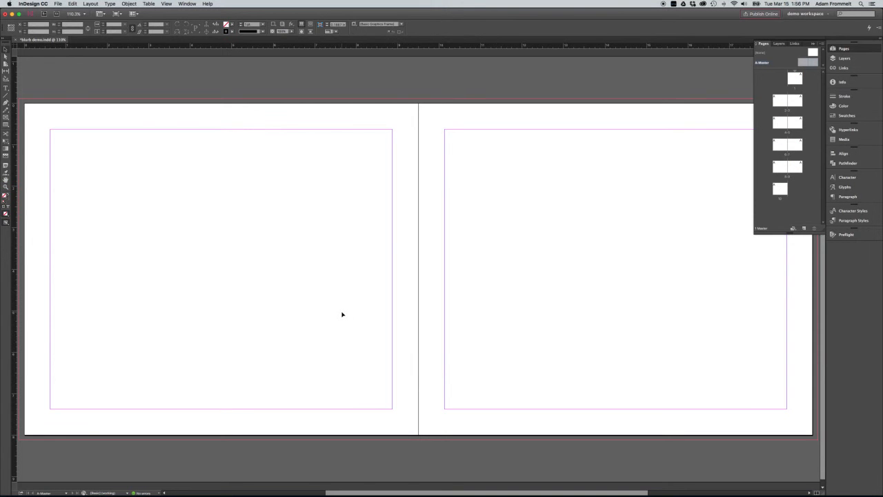
# Zoom the master spread out to 75% and examine the pasteboard area around its pages.
pyautogui.press('super+1')
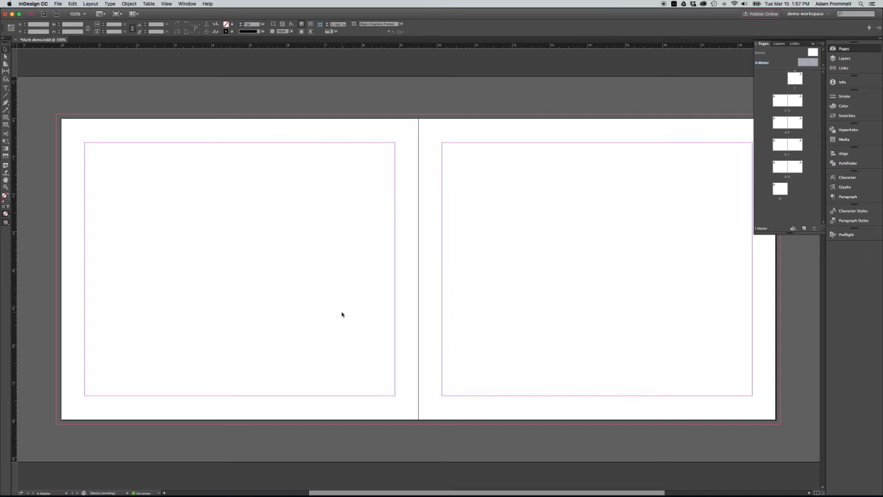
pyautogui.press('super+alt+0')
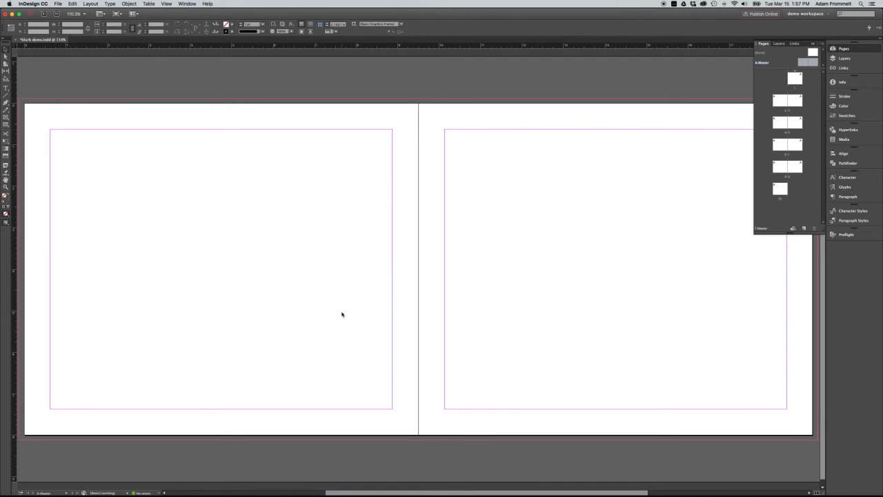
pyautogui.click(170, 4)
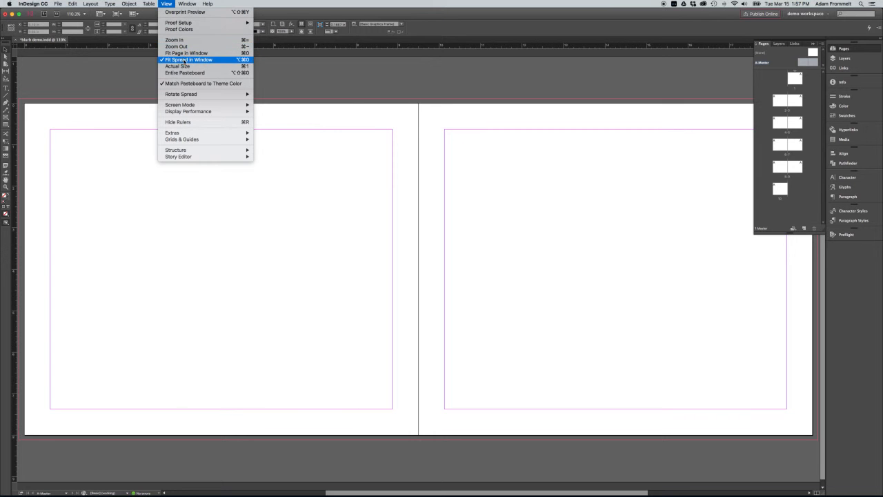
pyautogui.click(325, 136)
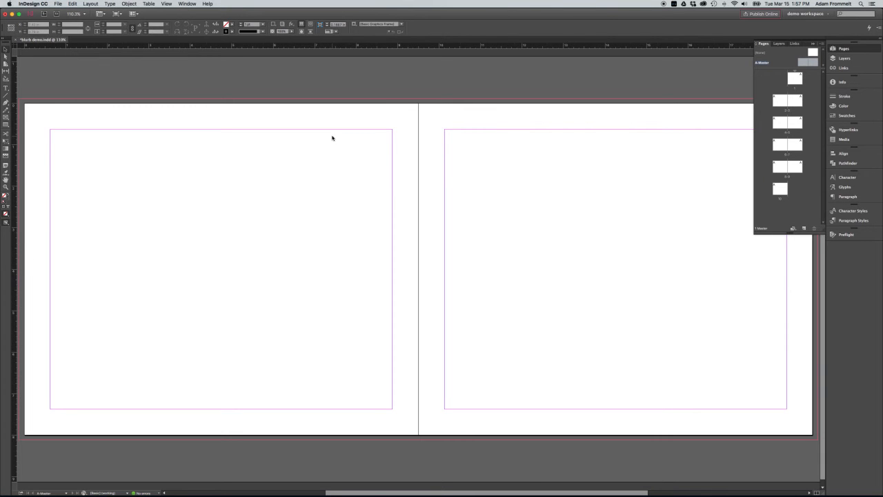
pyautogui.press('super+minus')
pyautogui.press('super+minus')
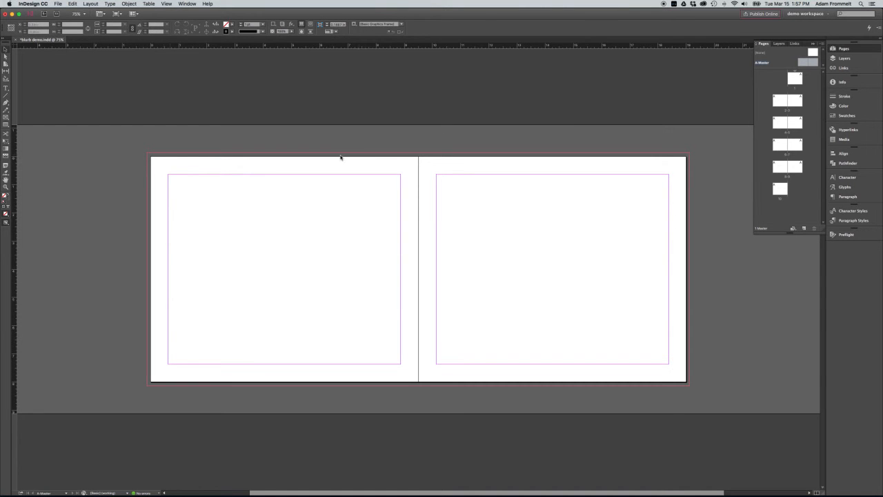
pyautogui.click(147, 190)
pyautogui.moveTo(147, 190); pyautogui.dragTo(138, 141)
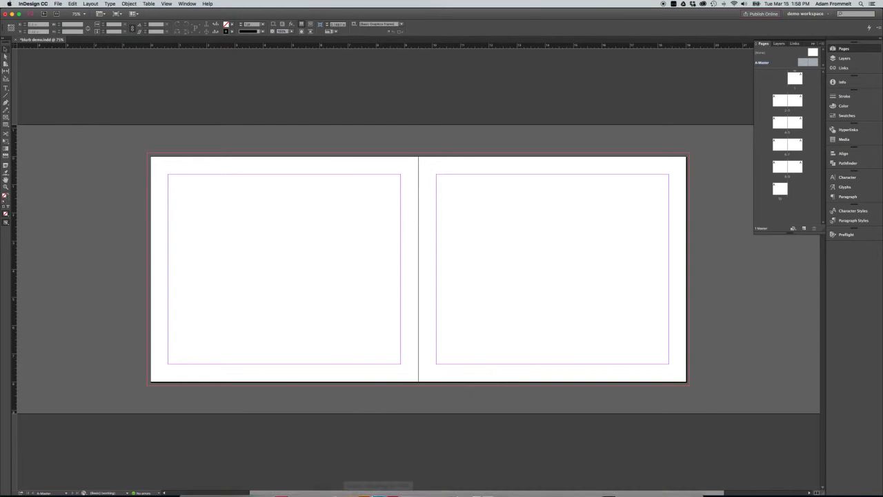
# Switch to Illustrator and open page 1 of the recent file 512indesignMinion.pdf.
pyautogui.click(365, 488)
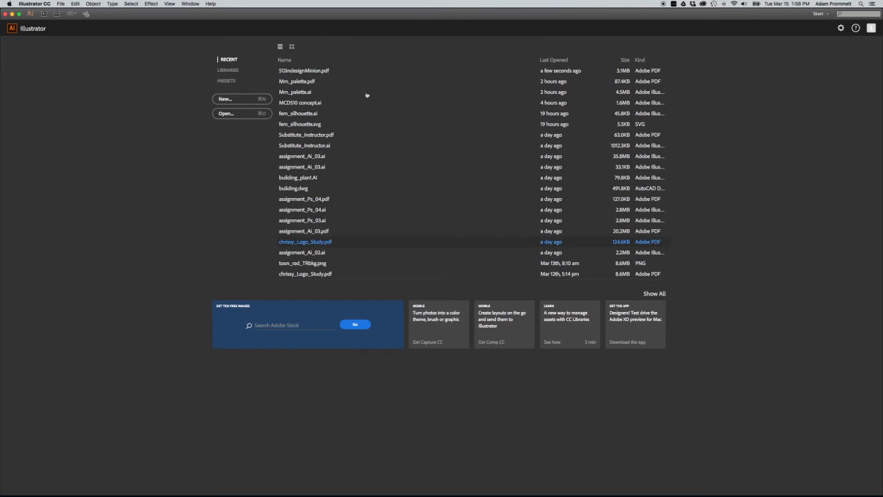
pyautogui.click(321, 72)
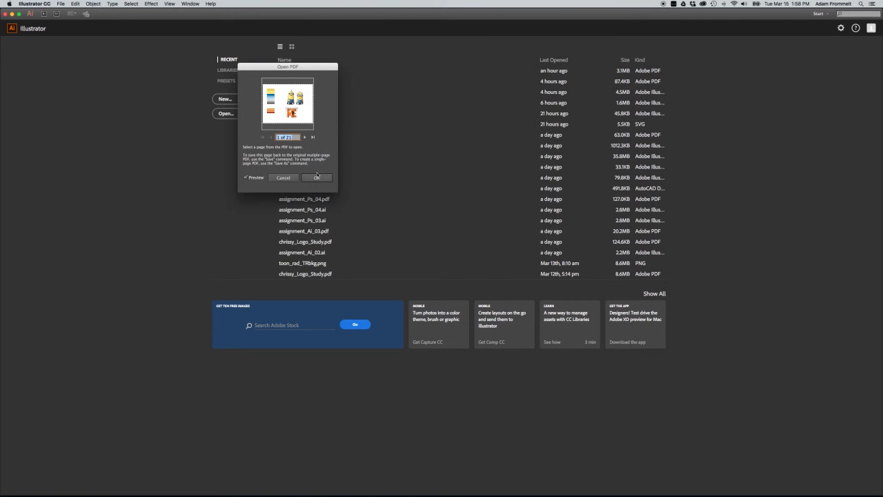
pyautogui.moveTo(278, 68); pyautogui.dragTo(419, 63)
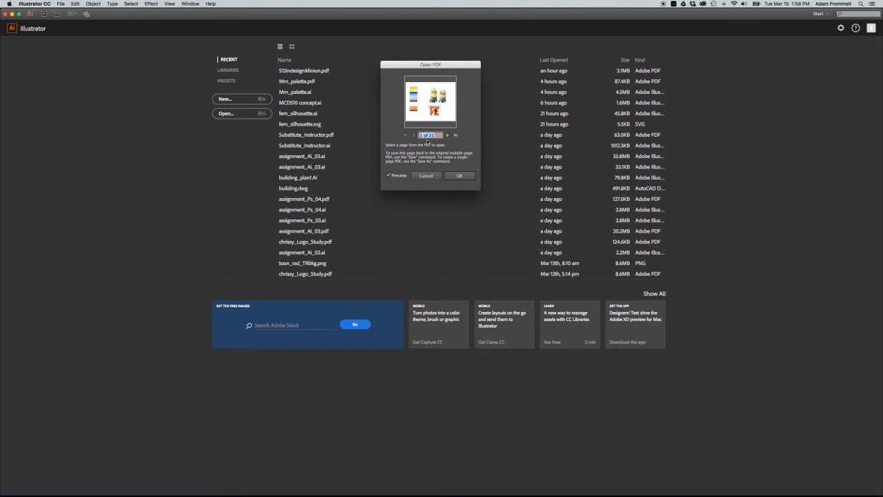
pyautogui.click(457, 177)
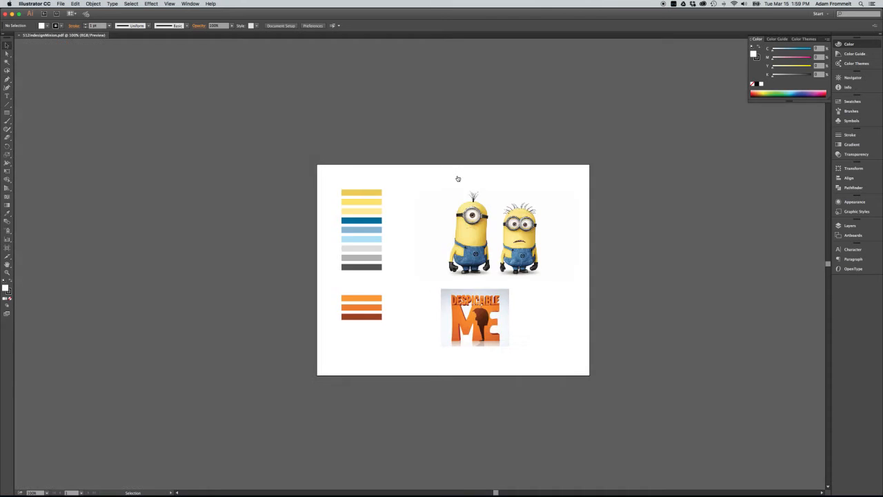
# Select all the palette's colour bars, including the orange group, without the images, and copy them.
pyautogui.click(418, 200)
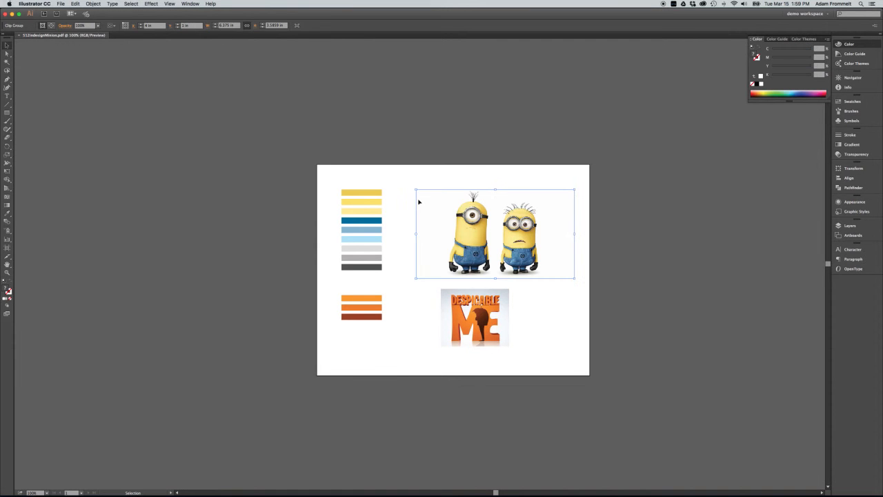
pyautogui.click(406, 190)
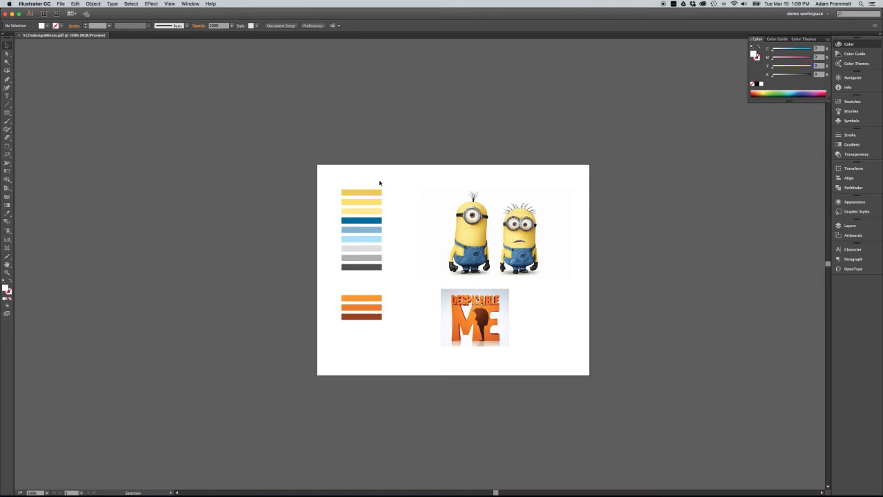
pyautogui.moveTo(370, 181); pyautogui.dragTo(332, 336)
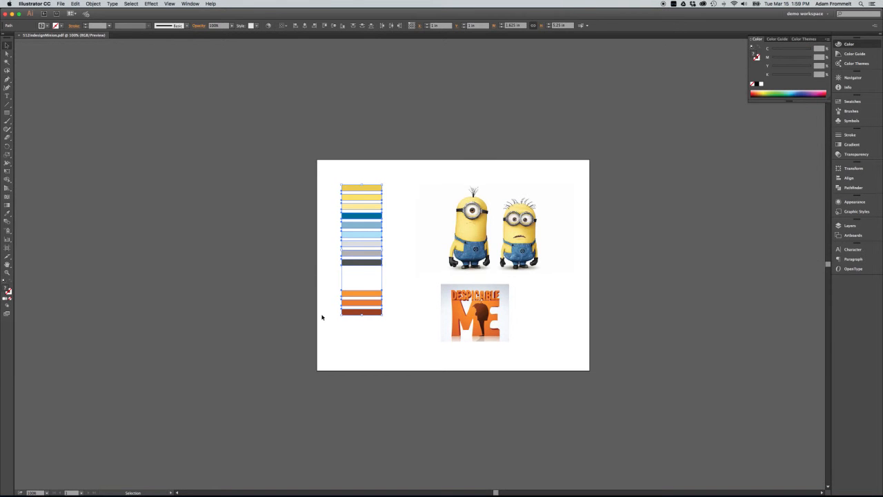
pyautogui.press('a')
pyautogui.press('v')
# Switch to InDesign, paste the colour bars and place them on the pasteboard just outside the left master page.
pyautogui.hotkey('ctrl', 'Up')
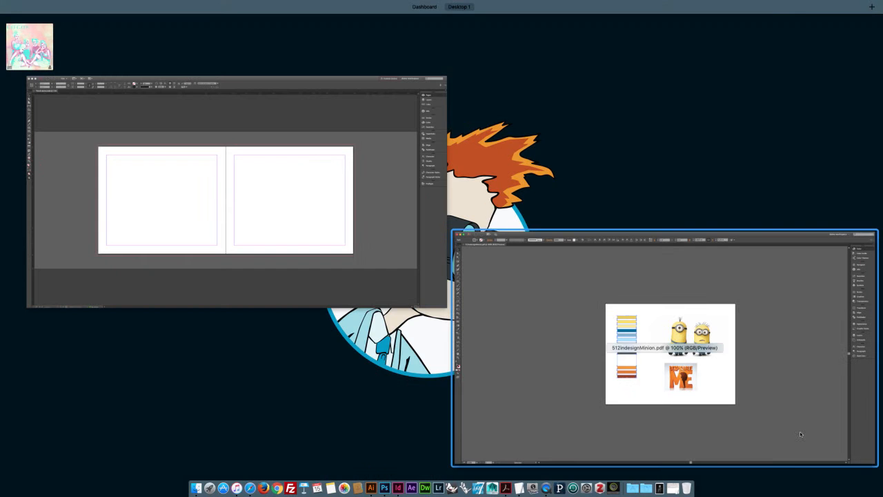
pyautogui.click(358, 255)
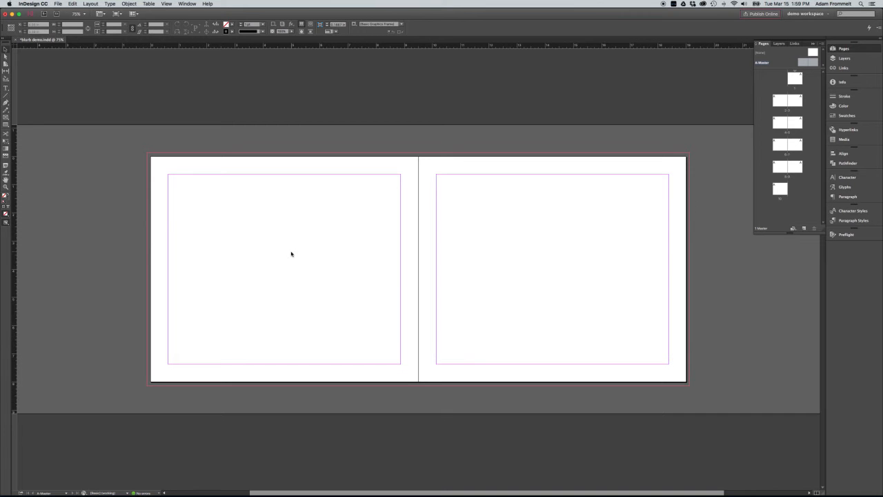
pyautogui.press('cmd+v')
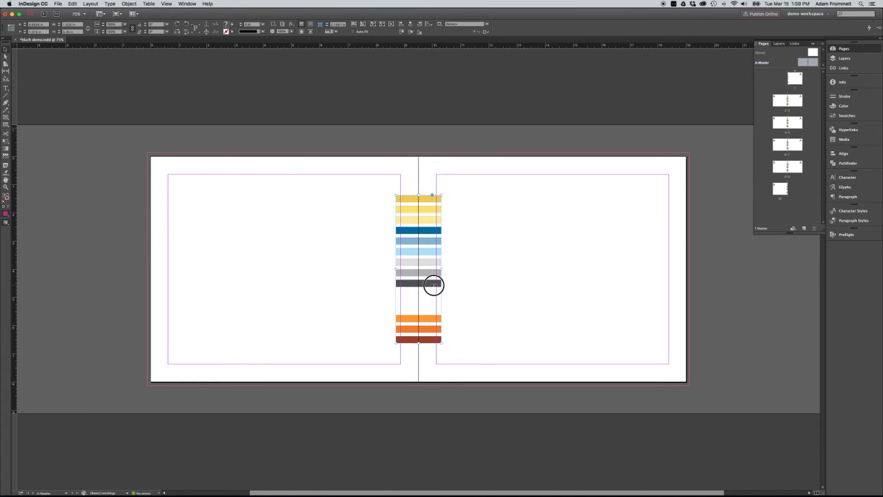
pyautogui.moveTo(434, 284); pyautogui.dragTo(128, 251)
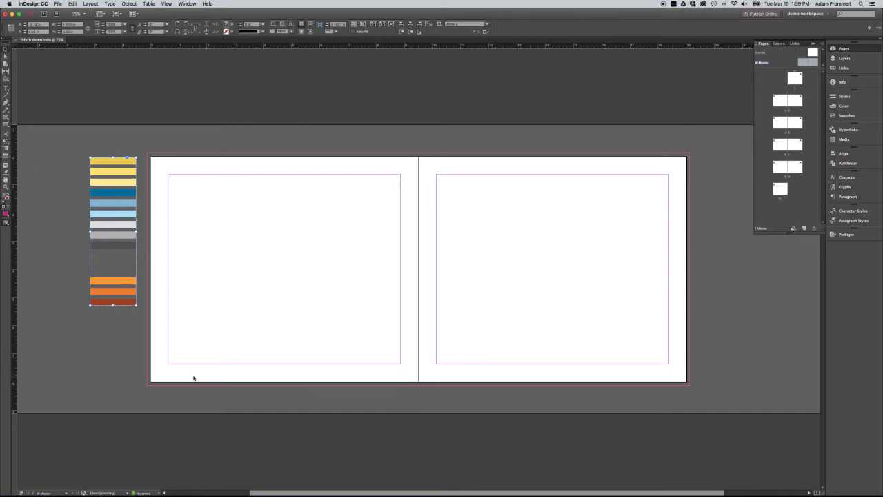
pyautogui.click(128, 325)
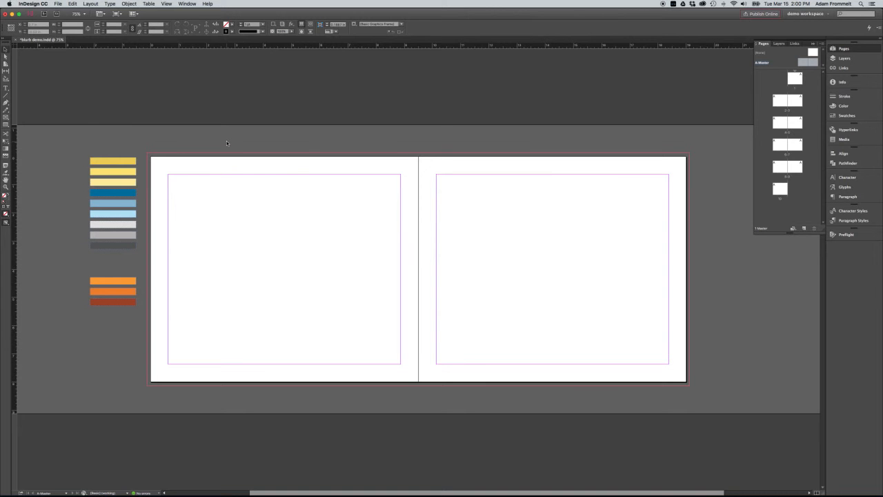
# Show the document's swatches in a taller list, review the imported RGB colours and select the first yellow RGB swatch.
pyautogui.click(843, 115)
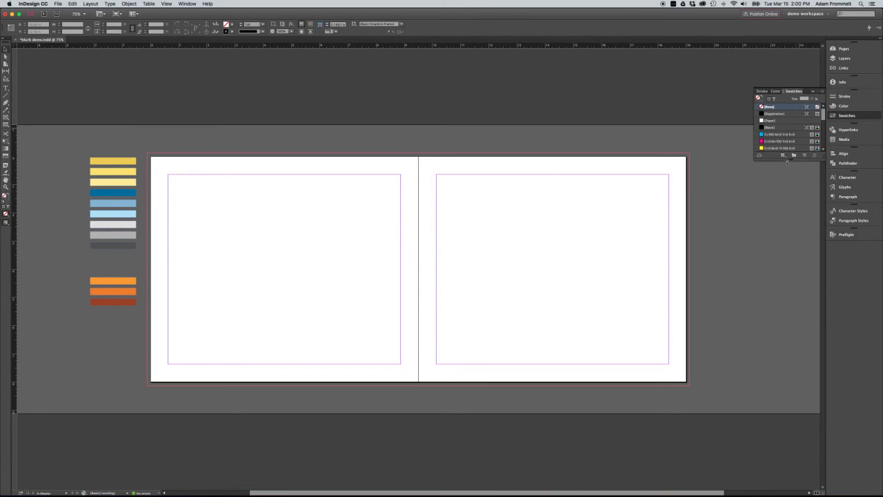
pyautogui.moveTo(788, 161); pyautogui.dragTo(790, 182)
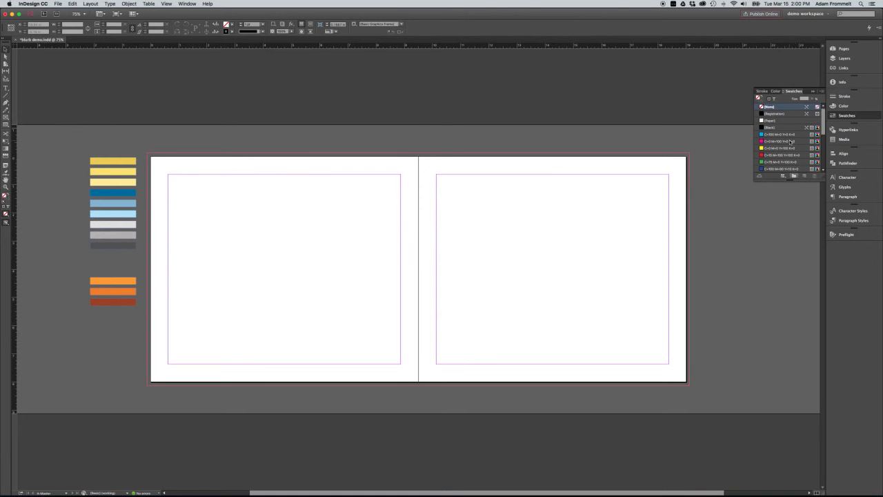
pyautogui.scroll(-3, 790, 142)
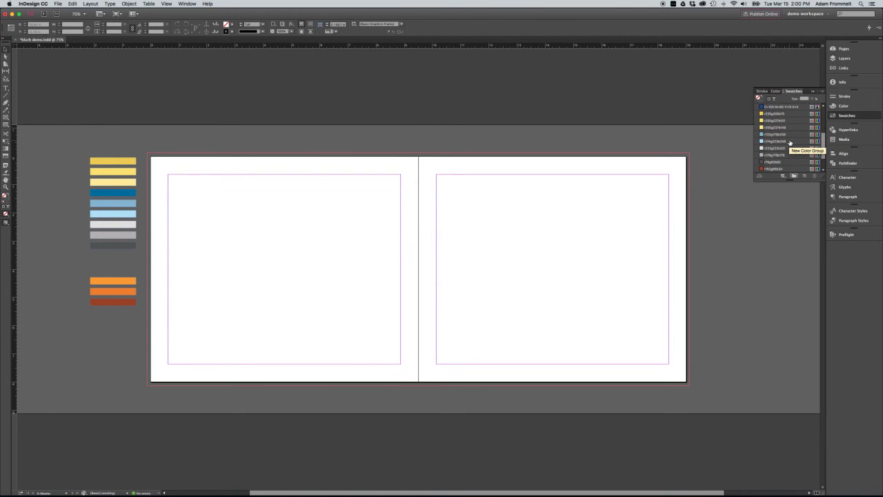
pyautogui.scroll(-2, 790, 142)
pyautogui.scroll(3, 790, 142)
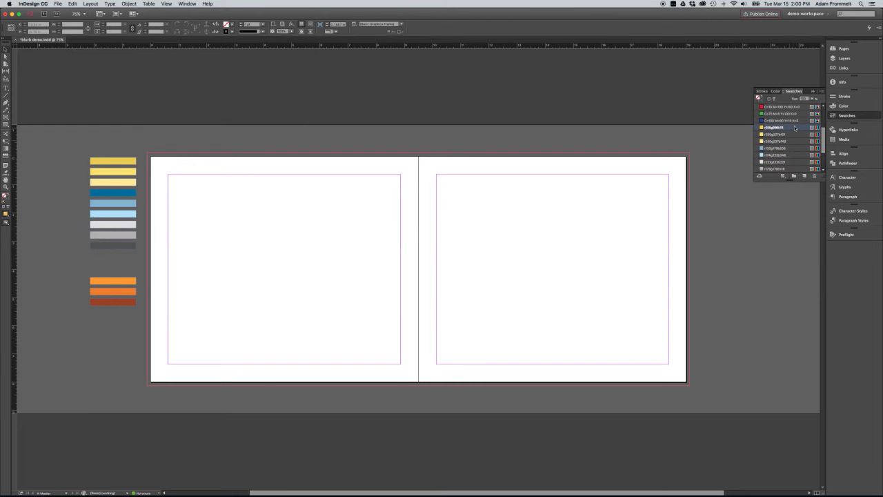
pyautogui.click(793, 127)
pyautogui.scroll(-3, 790, 131)
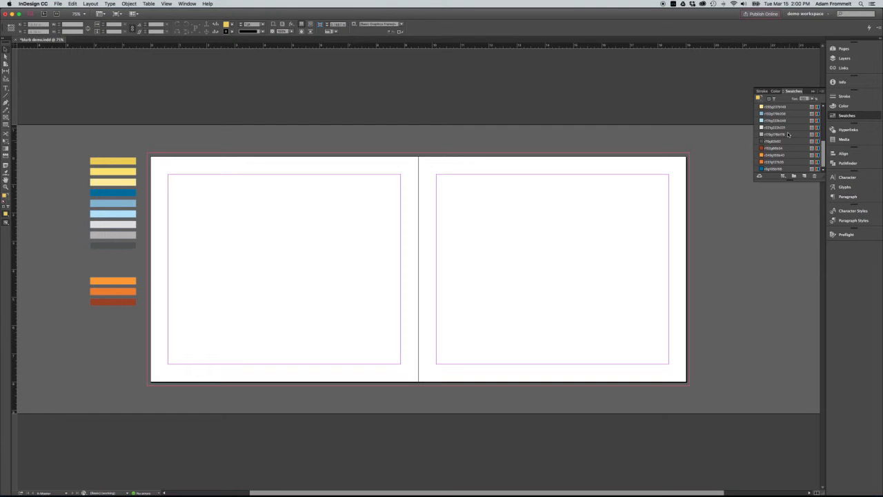
pyautogui.scroll(2, 788, 135)
pyautogui.click(775, 113)
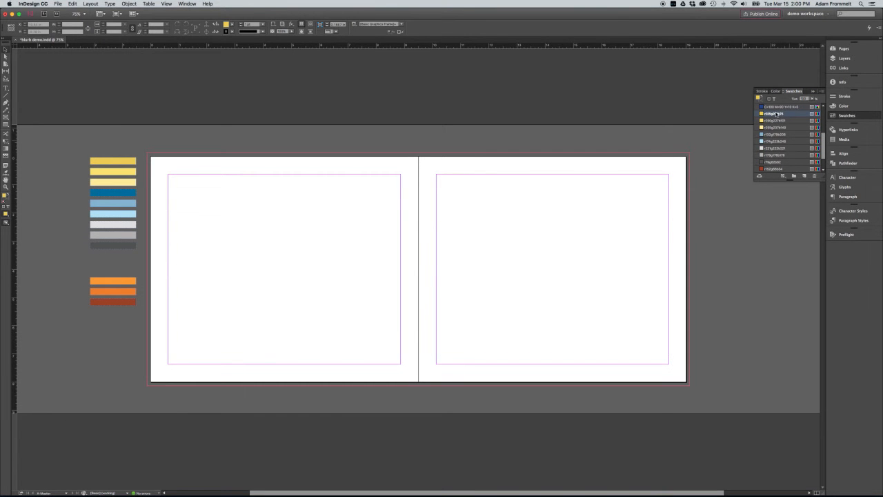
# Rename the first yellow RGB swatch as dk yellow.
pyautogui.doubleClick(775, 114)
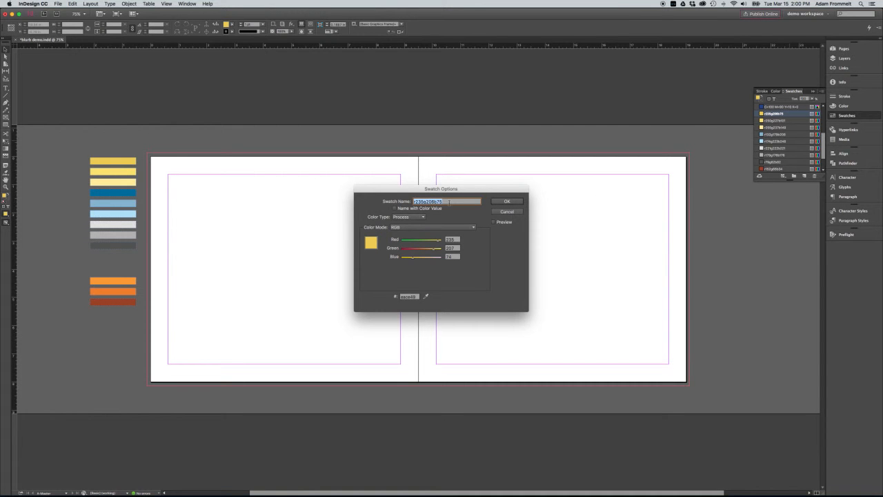
pyautogui.write('dk yellow')
pyautogui.press('Return')
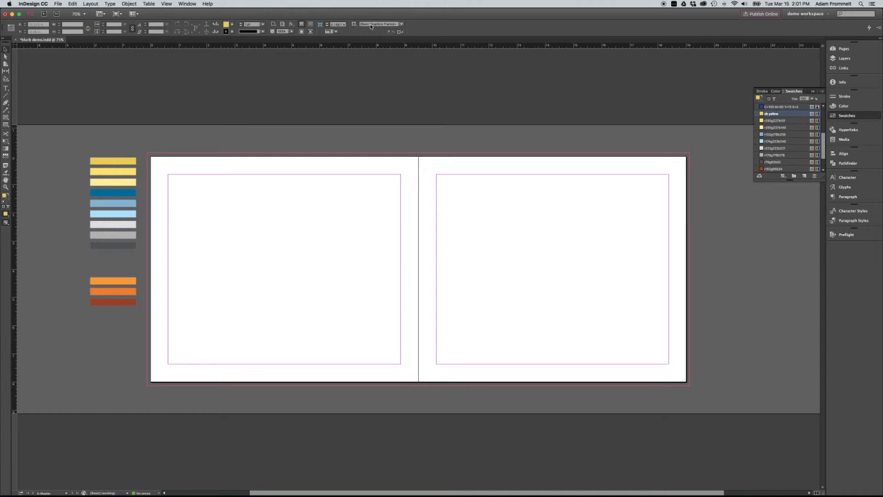
# Unlink the master spread's margin settings and set only the inside margin to 0.8125 in.
pyautogui.click(96, 5)
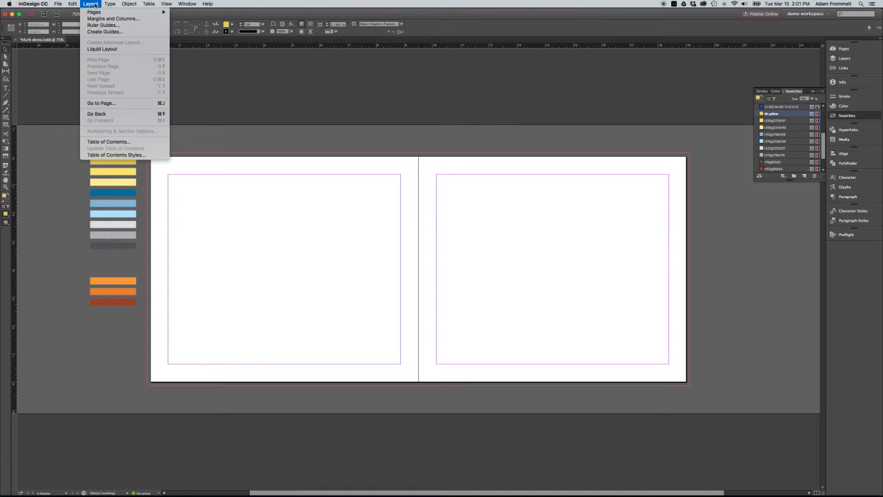
pyautogui.click(110, 18)
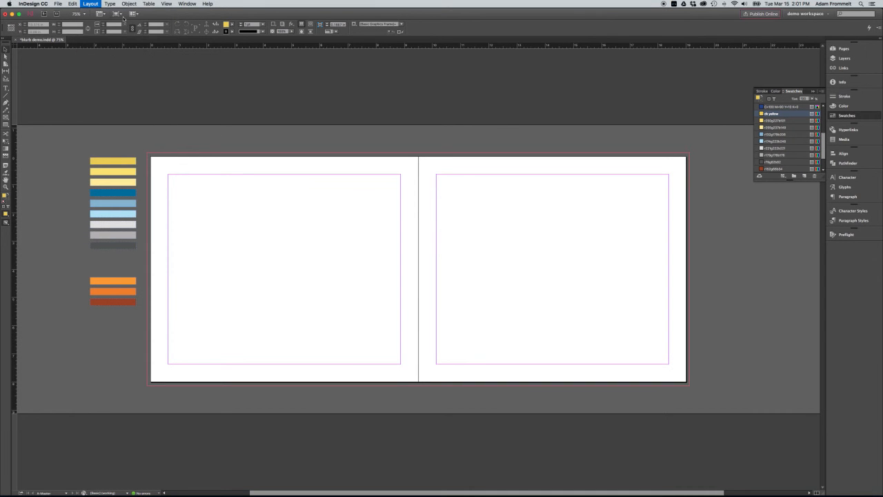
pyautogui.moveTo(466, 212); pyautogui.dragTo(479, 138)
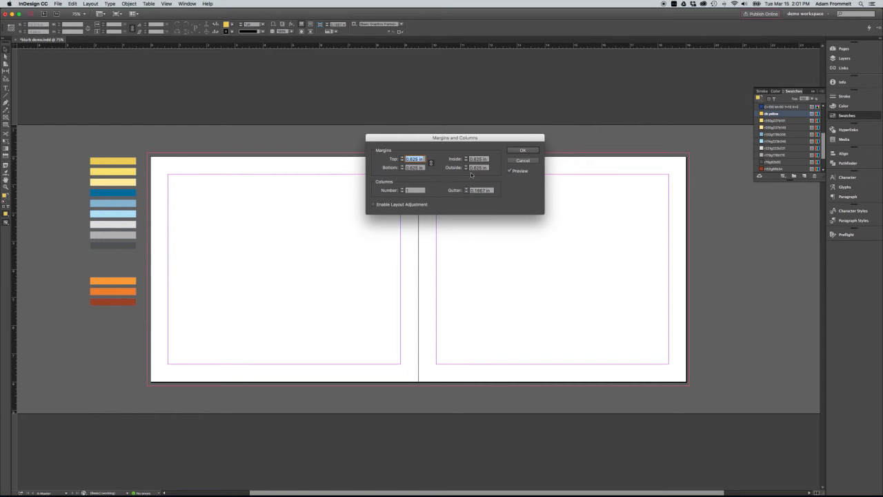
pyautogui.click(431, 164)
pyautogui.click(466, 158)
pyautogui.click(467, 158)
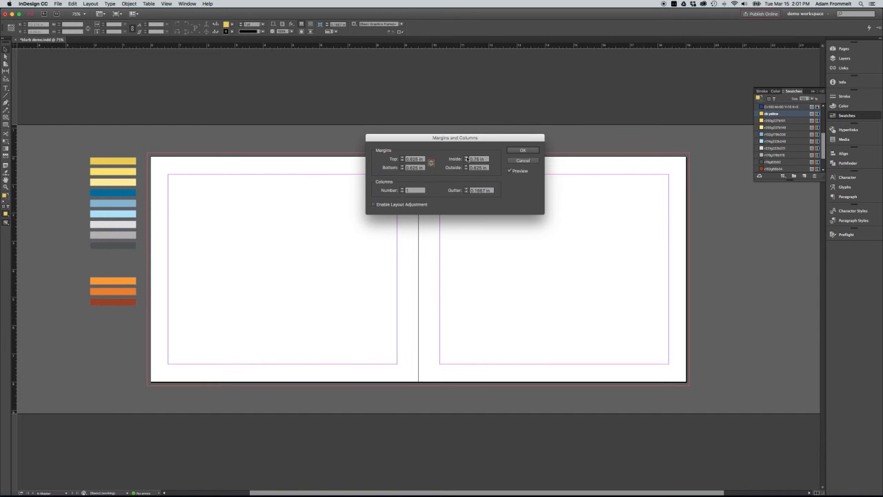
pyautogui.click(466, 158)
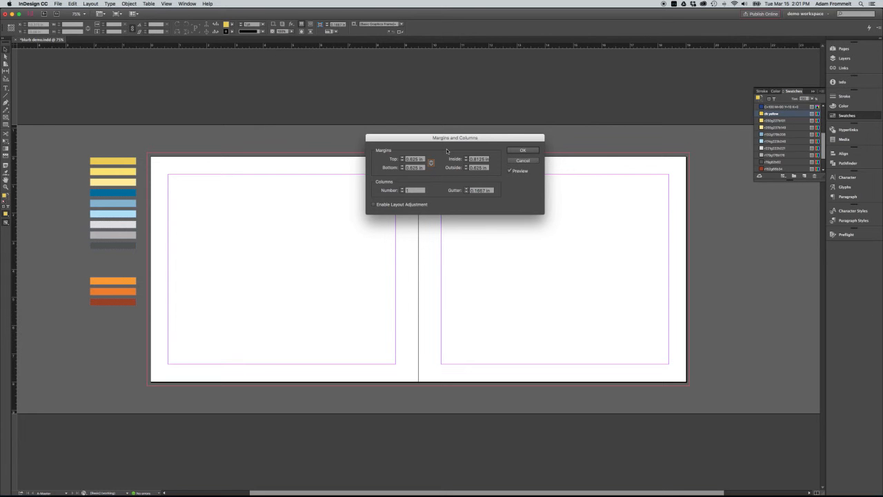
pyautogui.click(490, 138)
pyautogui.moveTo(490, 138); pyautogui.dragTo(466, 69)
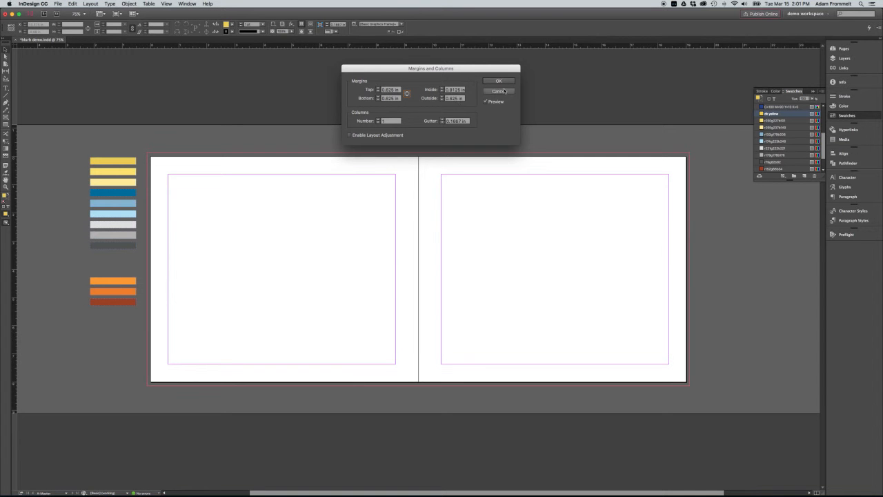
pyautogui.click(502, 83)
pyautogui.click(502, 81)
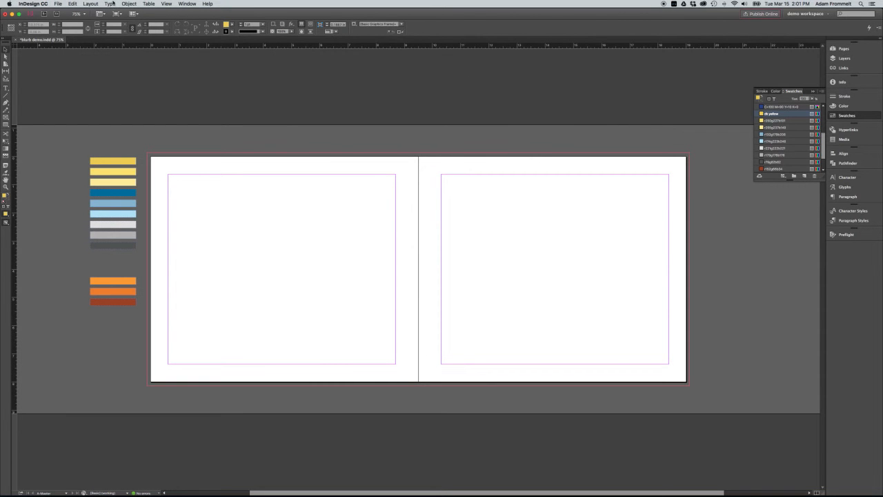
# Start creating guides on the master spread with preview on, fitted to the margins, with row and column gutters of 0.125 in.
pyautogui.click(90, 3)
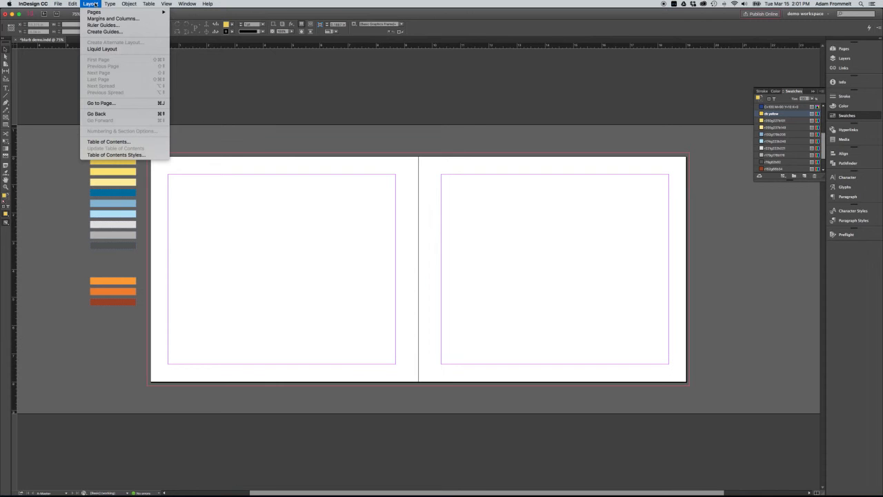
pyautogui.click(135, 32)
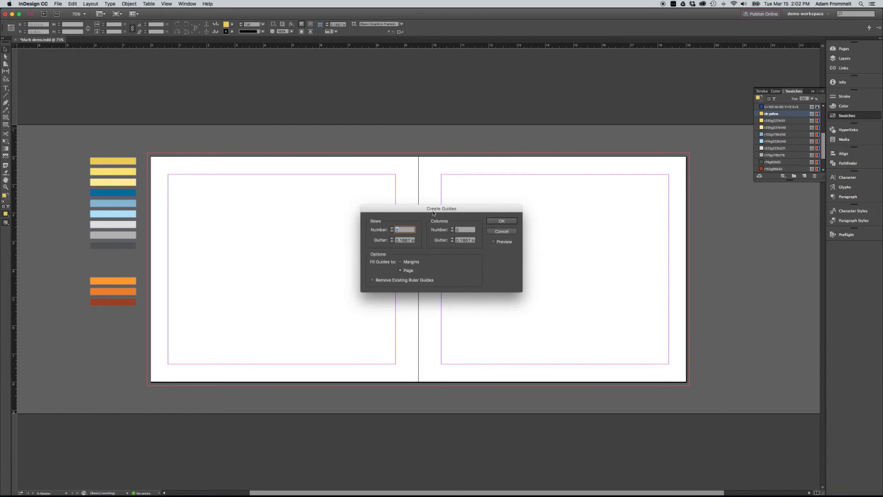
pyautogui.moveTo(432, 218); pyautogui.dragTo(466, 78)
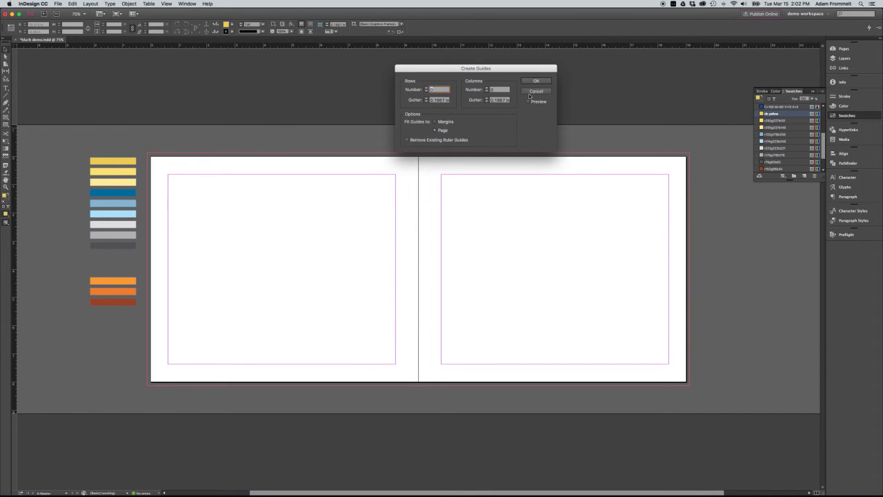
pyautogui.click(528, 101)
pyautogui.click(436, 123)
pyautogui.click(426, 101)
pyautogui.click(486, 102)
# Set the number of guide rows to 9.
pyautogui.click(426, 87)
pyautogui.click(427, 87)
pyautogui.click(427, 87)
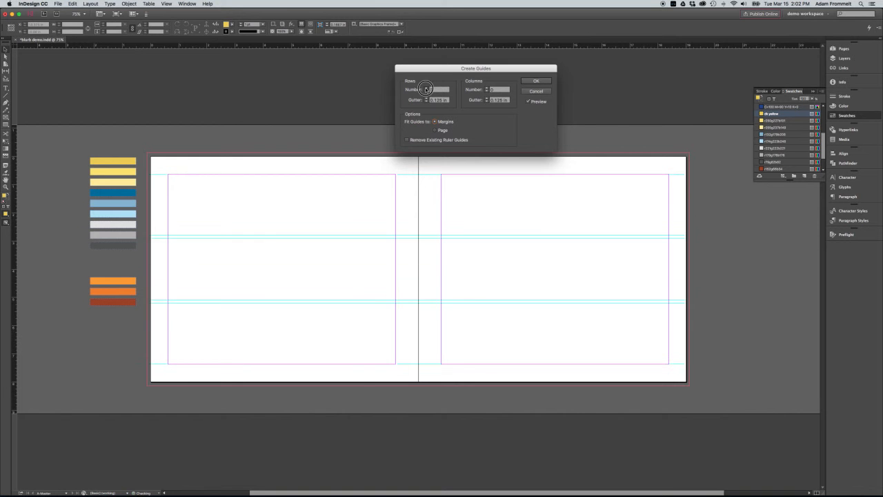
pyautogui.click(427, 88)
pyautogui.click(426, 88)
pyautogui.click(426, 87)
pyautogui.click(426, 88)
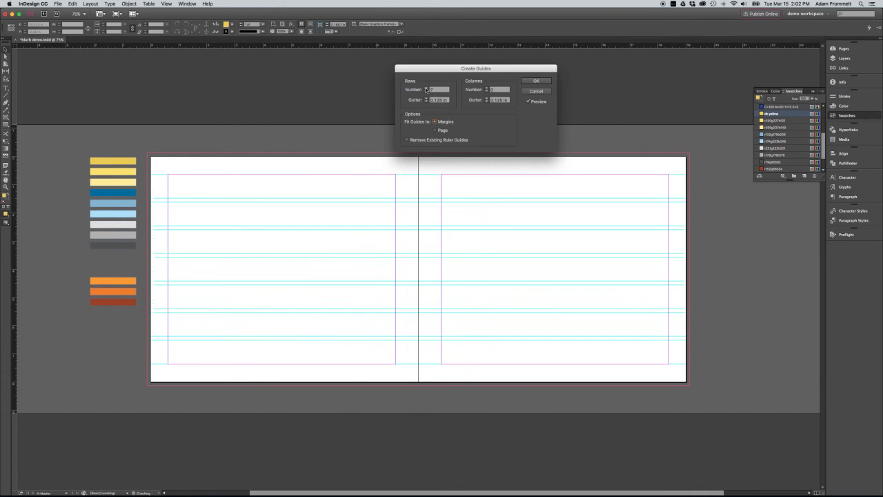
pyautogui.click(427, 87)
pyautogui.click(426, 87)
pyautogui.click(426, 88)
pyautogui.click(426, 91)
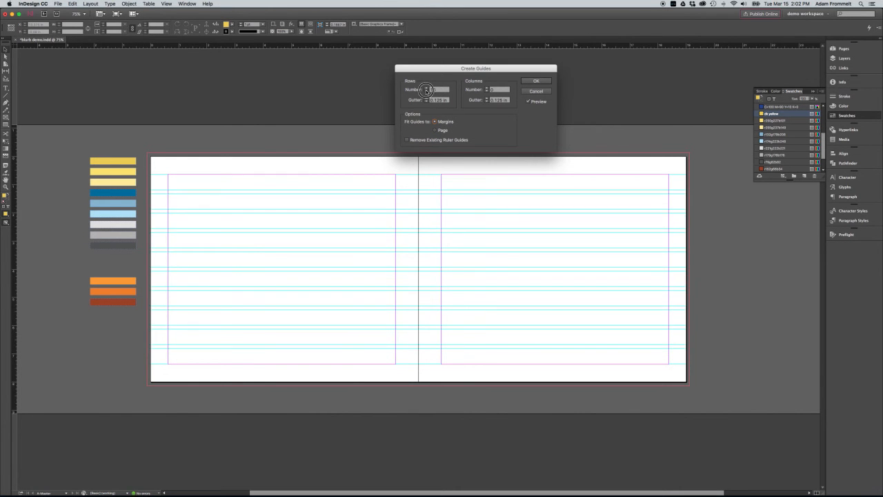
# Set the number of guide columns to 6 and create the guides.
pyautogui.click(487, 87)
pyautogui.click(486, 87)
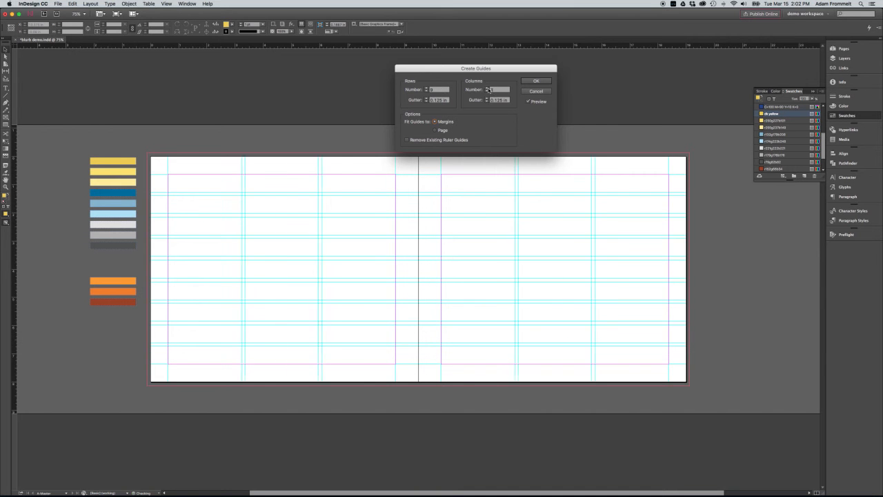
pyautogui.click(487, 87)
pyautogui.click(487, 87)
pyautogui.click(486, 87)
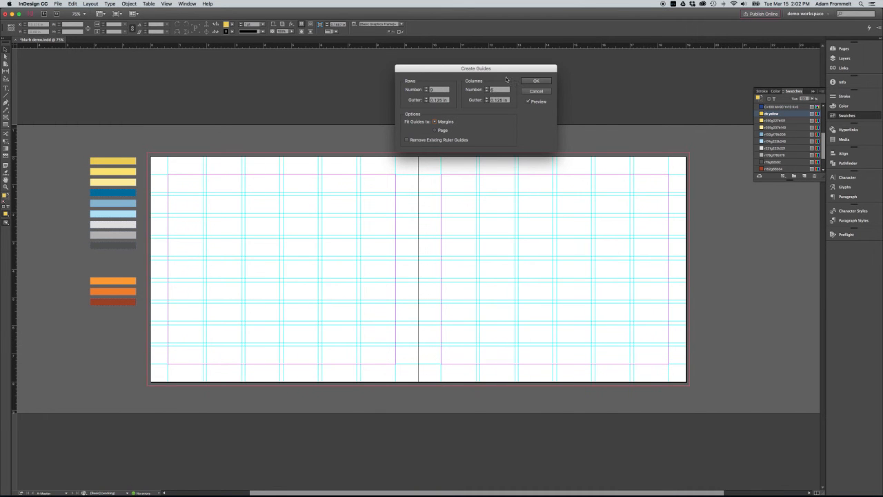
pyautogui.moveTo(506, 70); pyautogui.dragTo(456, 55)
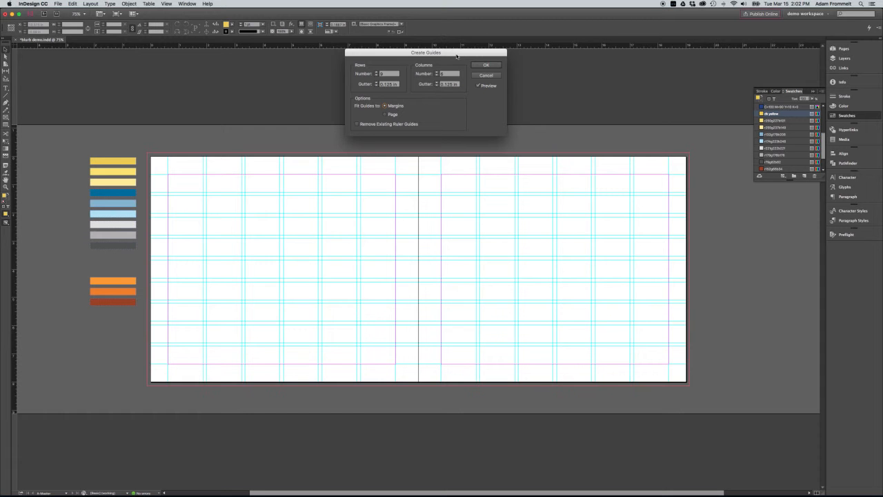
pyautogui.click(486, 65)
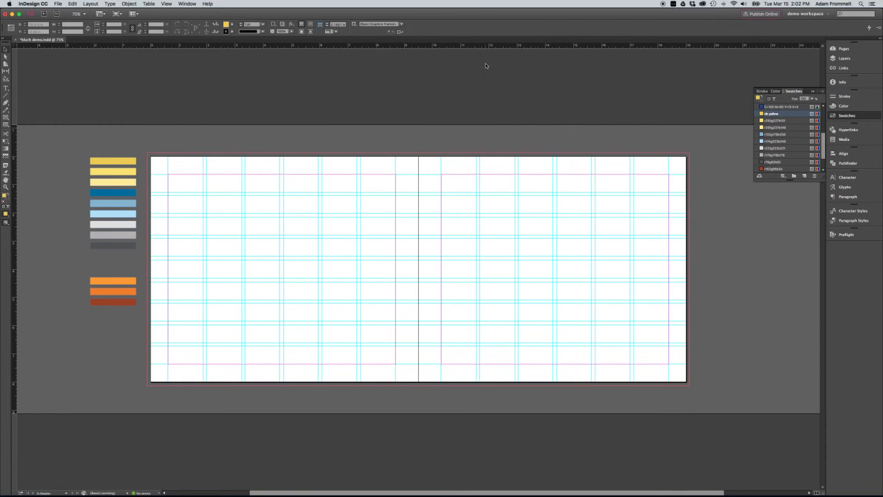
# Go to page 1 and check the guide grid on it and the following document spreads.
pyautogui.click(847, 50)
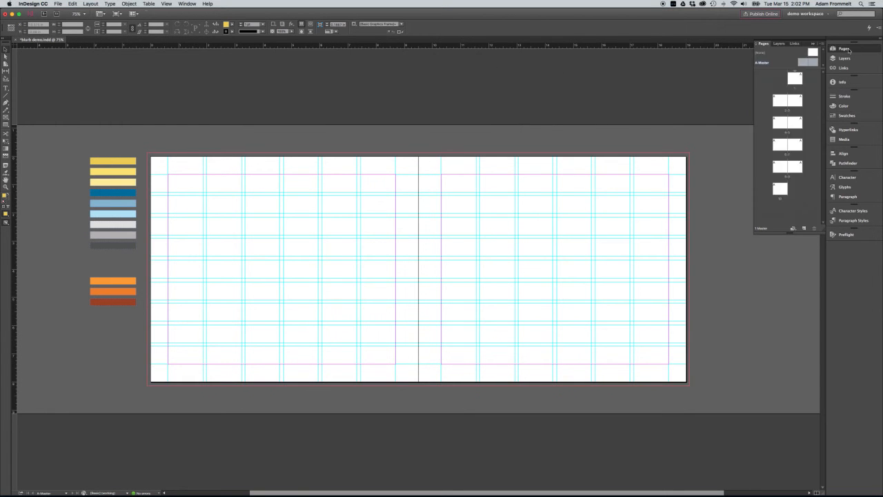
pyautogui.doubleClick(796, 80)
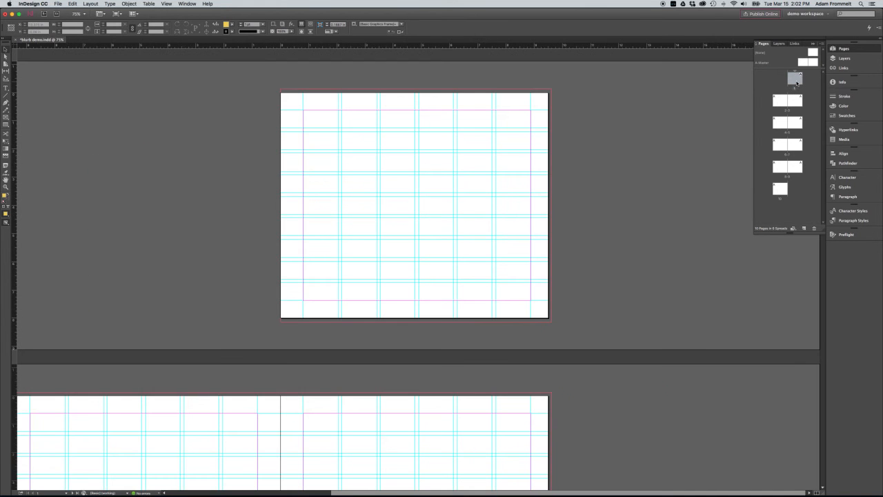
pyautogui.hscroll(-5, 613, 170)
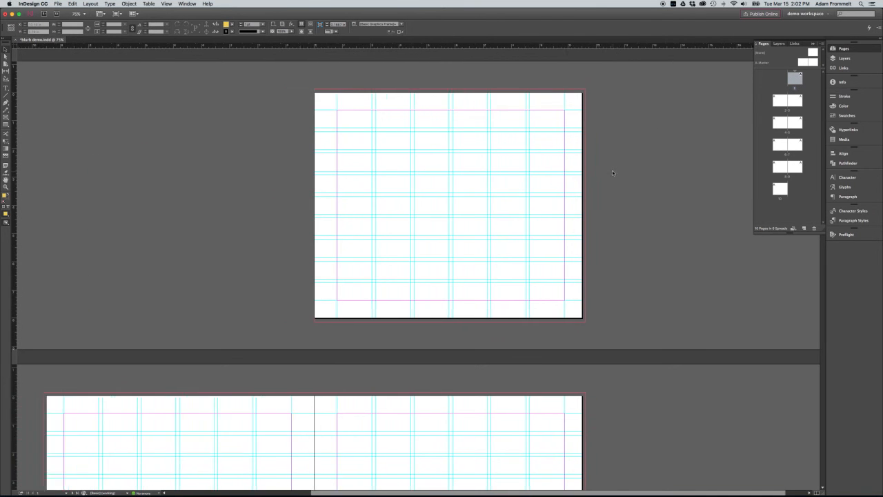
pyautogui.scroll(-15, 612, 174)
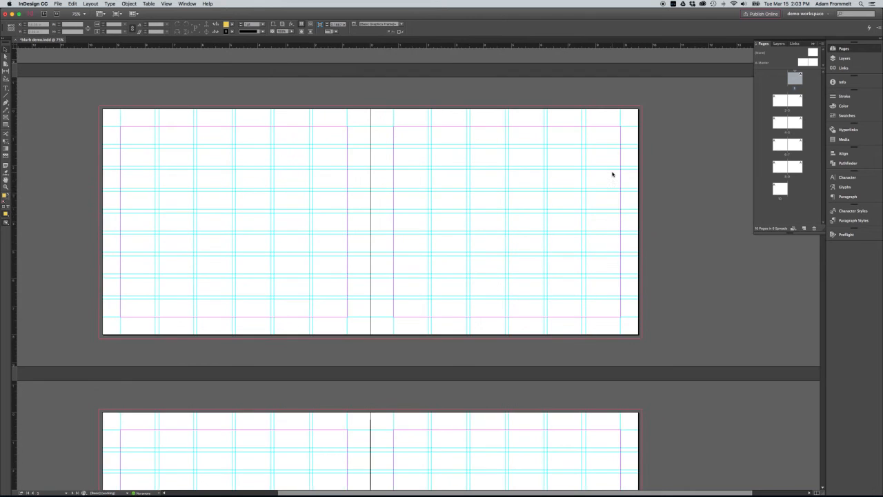
pyautogui.scroll(-10, 613, 174)
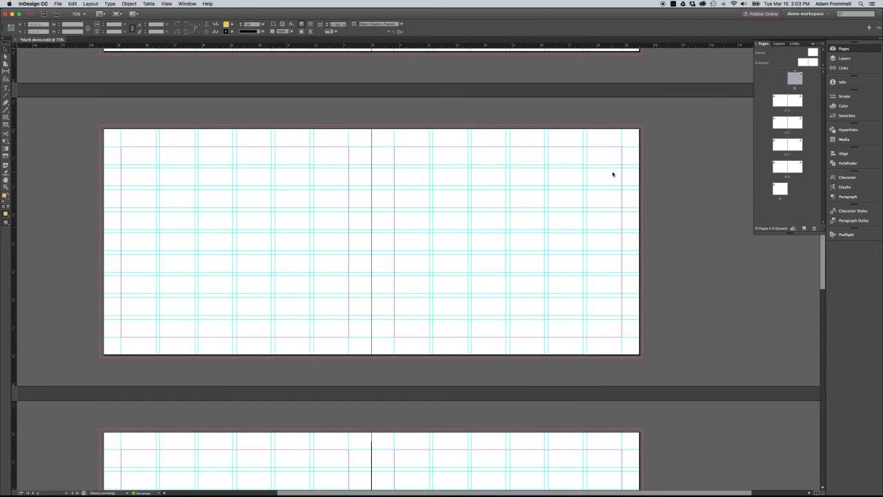
pyautogui.scroll(2, 613, 174)
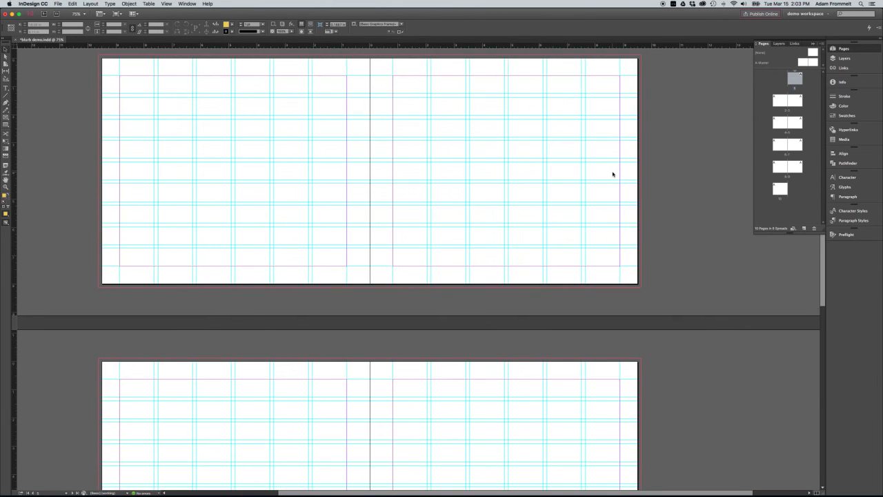
pyautogui.scroll(2, 612, 173)
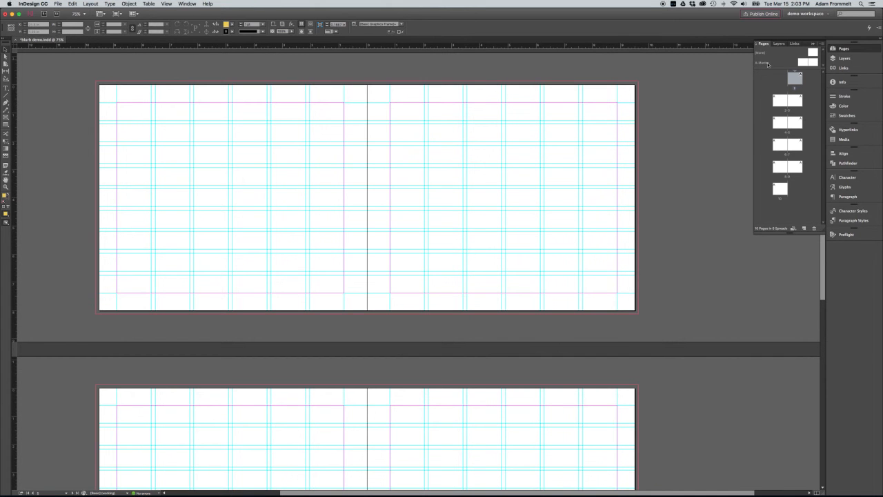
# Reopen the A-Master spread and draw a text frame on its right page across grid columns 2 to 4 and rows 2 to 4.
pyautogui.doubleClick(768, 64)
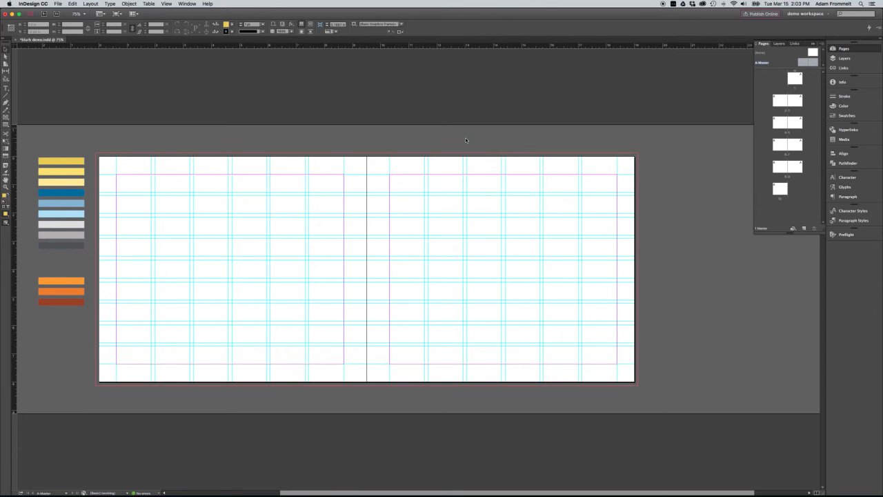
pyautogui.click(5, 89)
pyautogui.click(5, 88)
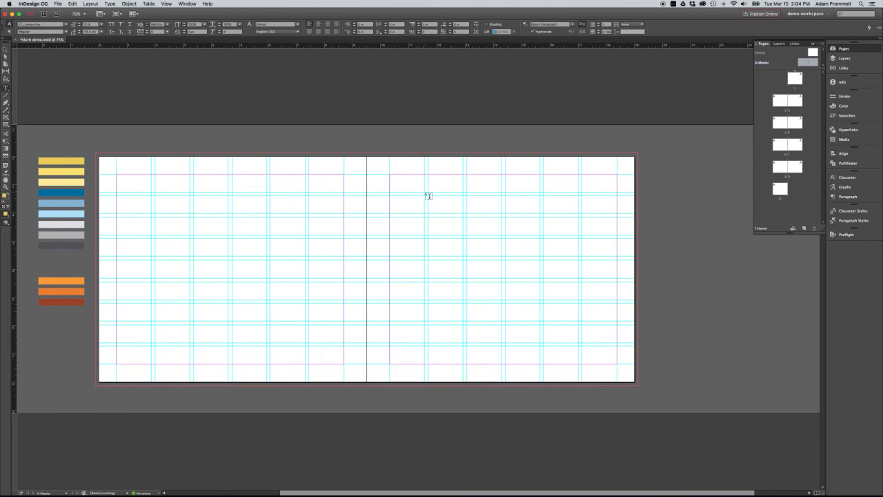
pyautogui.moveTo(424, 192); pyautogui.dragTo(544, 261)
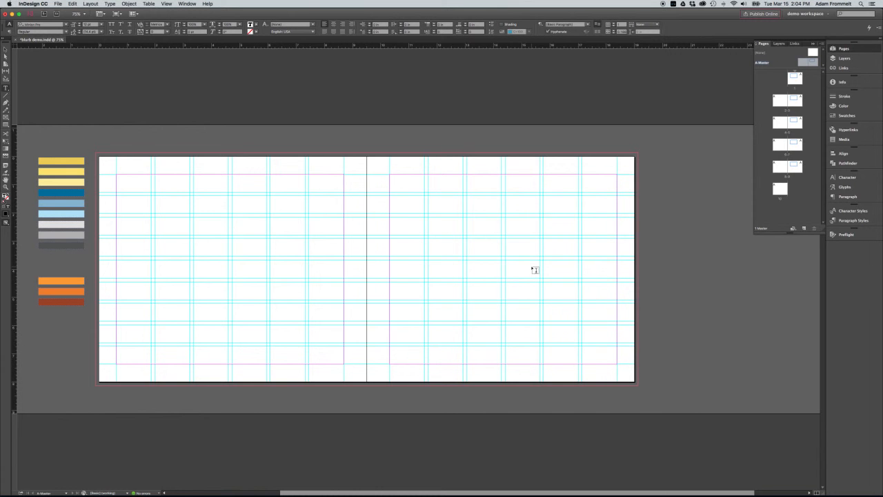
# Enter the text "minion pg." in the new frame, followed by an em space.
pyautogui.write('minio')
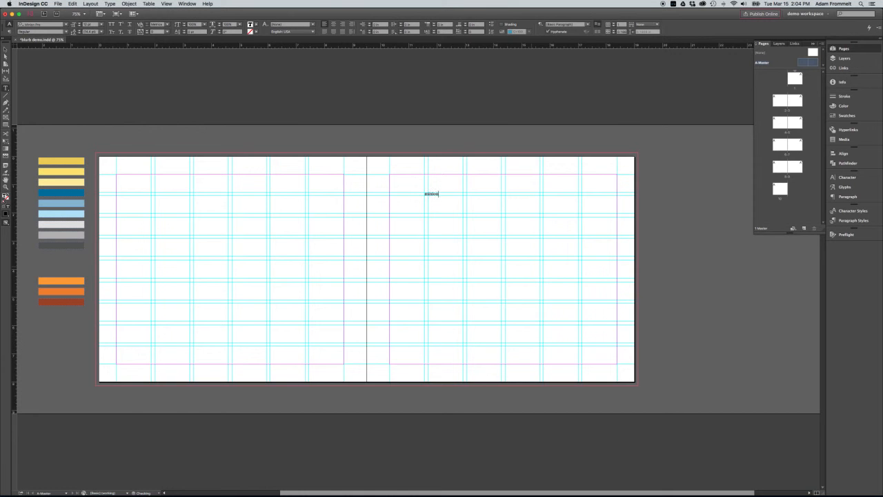
pyautogui.write('n pg')
pyautogui.click(110, 4)
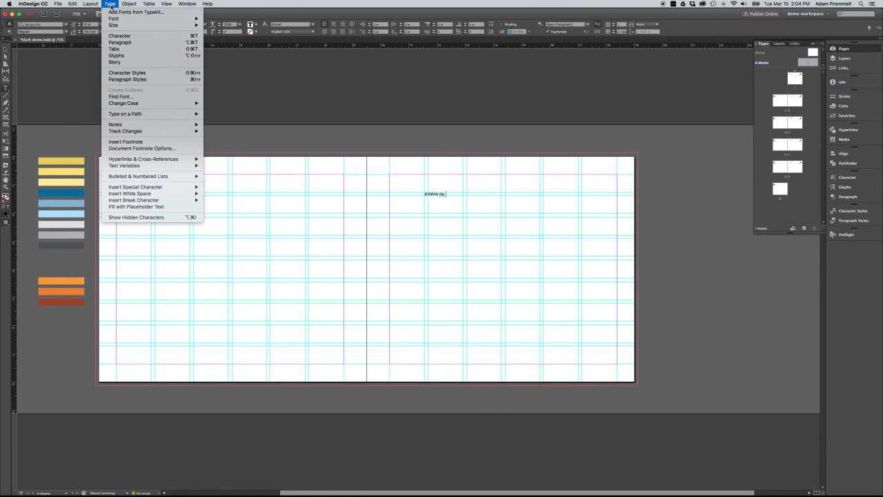
pyautogui.moveTo(153, 198)
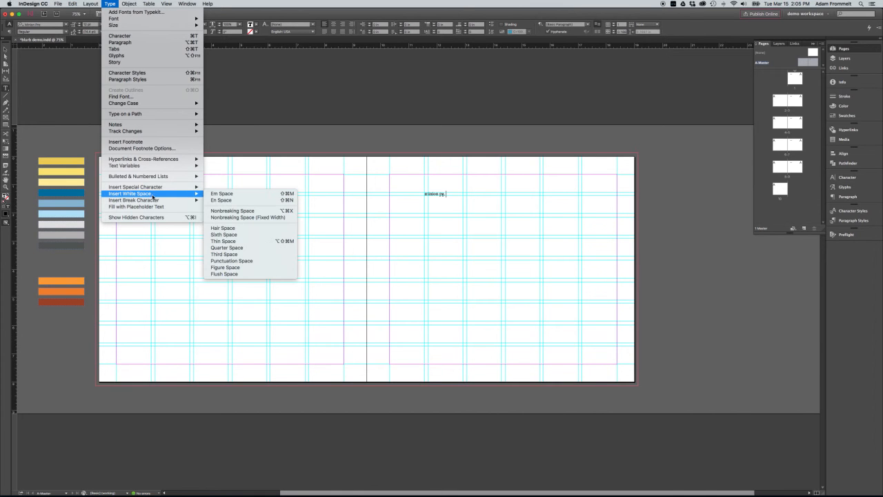
pyautogui.click(232, 195)
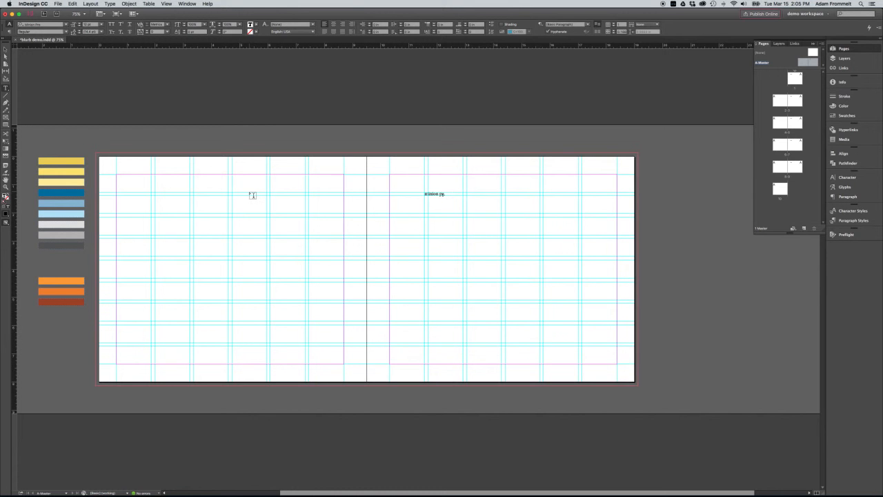
# Insert a Current Page Number marker after the em space and shift the text frame slightly down and to the right.
pyautogui.click(110, 3)
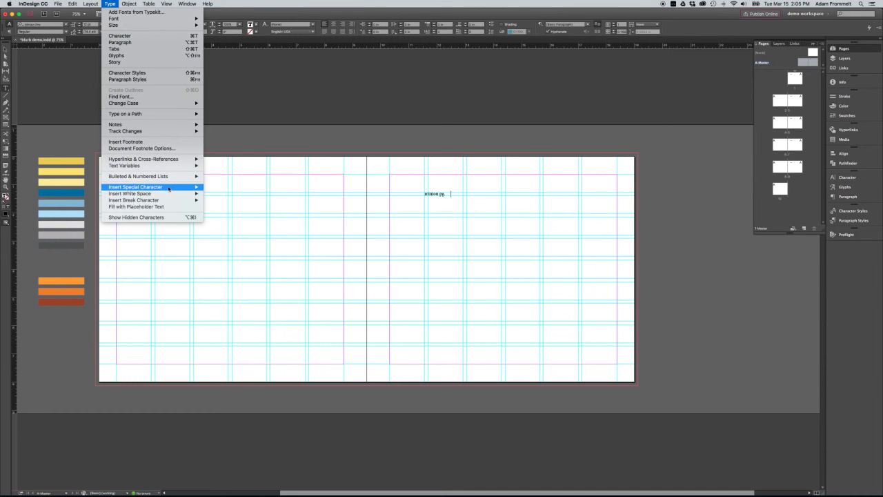
pyautogui.moveTo(182, 187)
pyautogui.moveTo(245, 200)
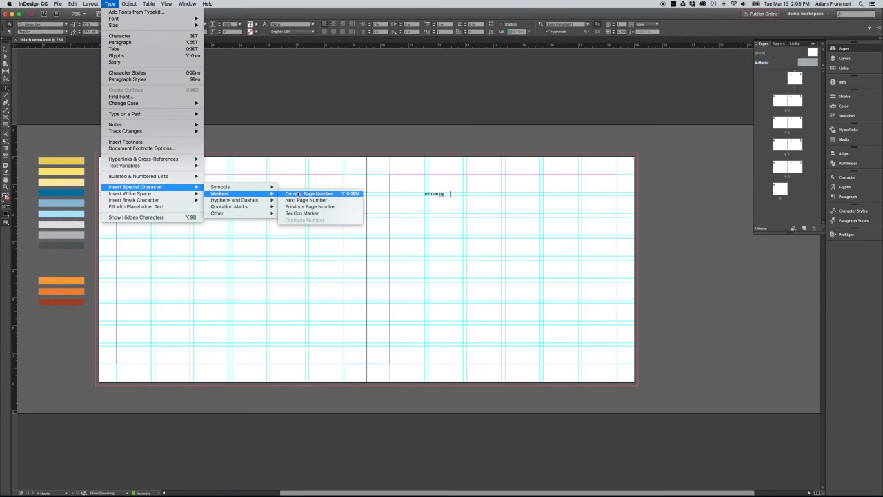
pyautogui.click(299, 194)
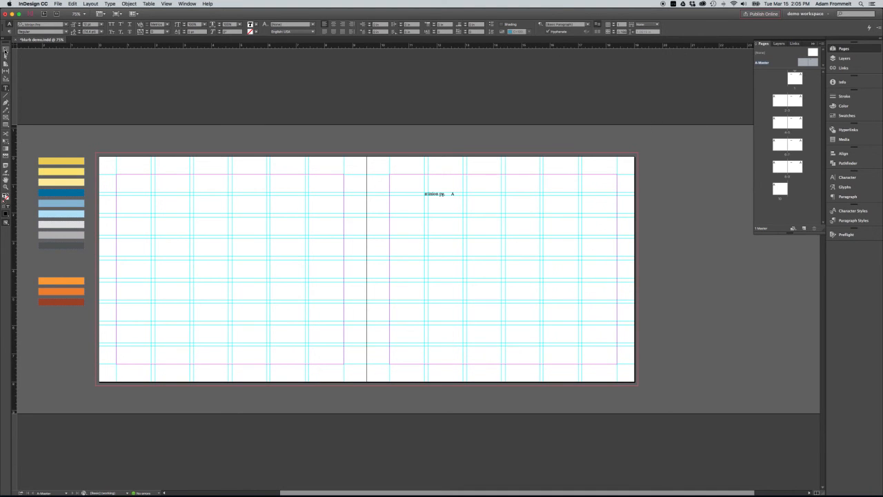
pyautogui.click(6, 50)
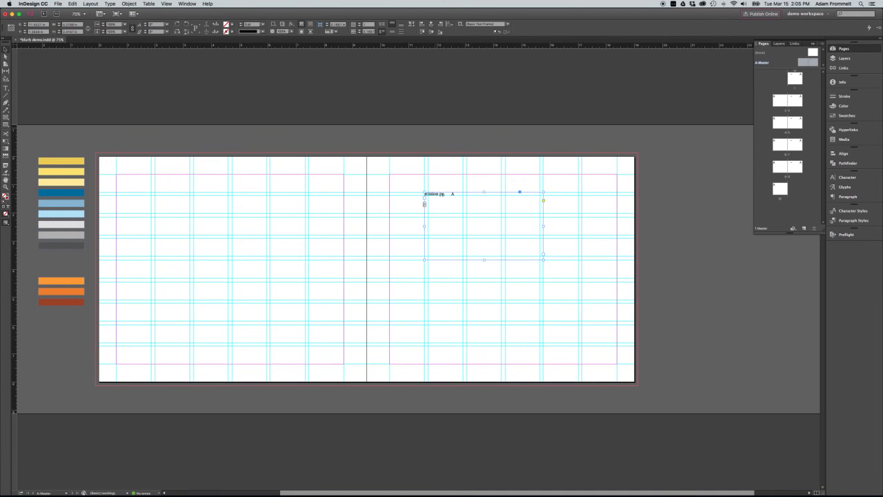
pyautogui.moveTo(434, 194)
pyautogui.mouseDown()
pyautogui.moveTo(456, 206)
pyautogui.moveTo(445, 203)
pyautogui.mouseUp()
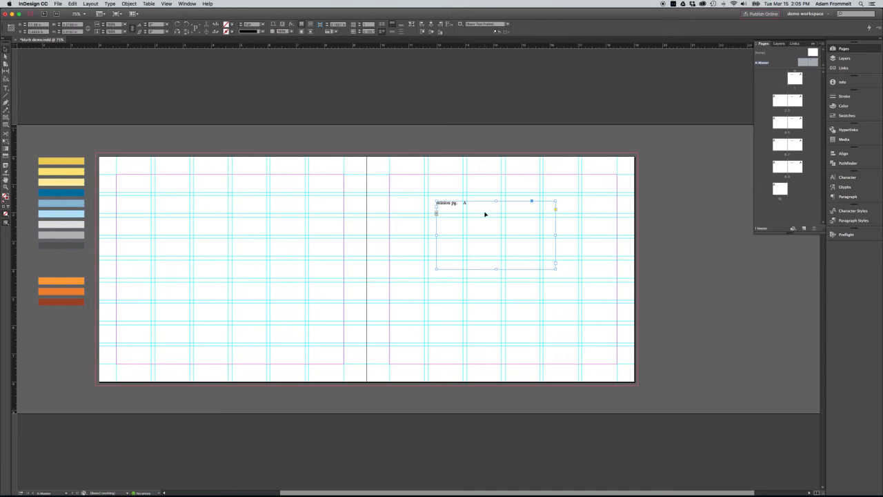
# Go to page 1 and check the automatic page numbers on it and the following spreads.
pyautogui.doubleClick(793, 79)
pyautogui.hscroll(-2, 610, 157)
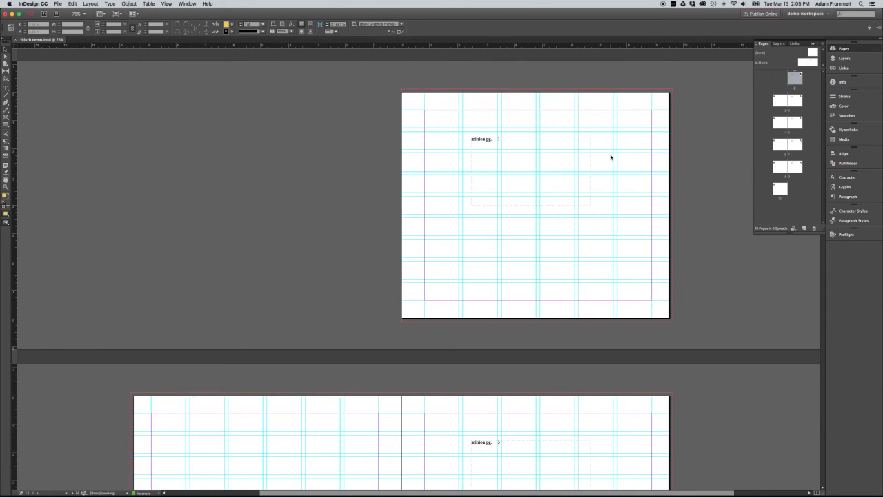
pyautogui.scroll(-3, 611, 158)
pyautogui.scroll(-3, 610, 157)
pyautogui.scroll(3, 610, 157)
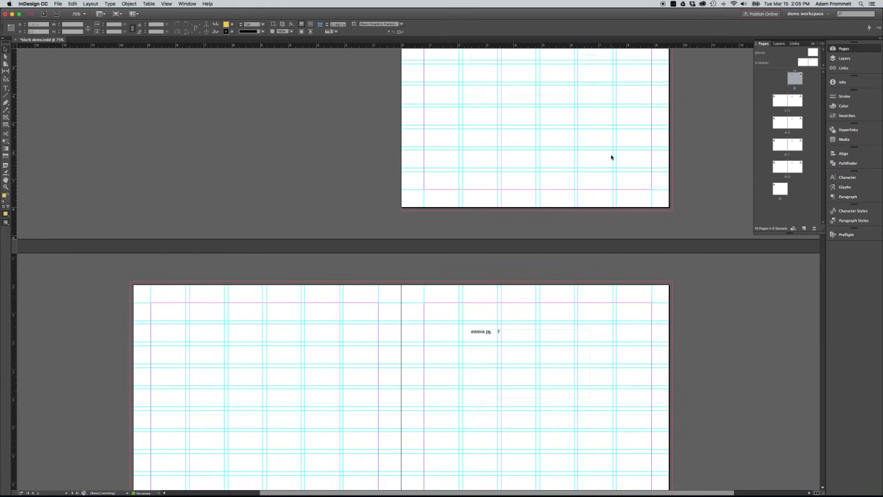
pyautogui.scroll(-5, 611, 157)
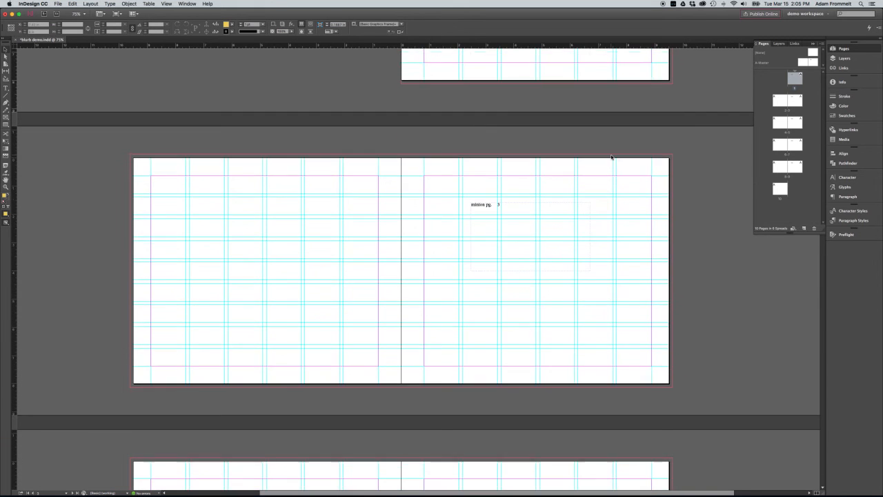
pyautogui.scroll(-7, 611, 157)
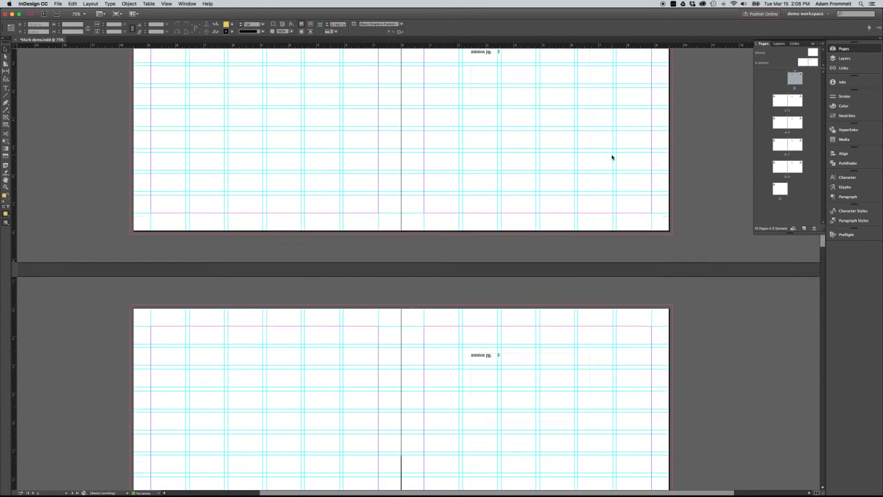
pyautogui.scroll(-2, 611, 157)
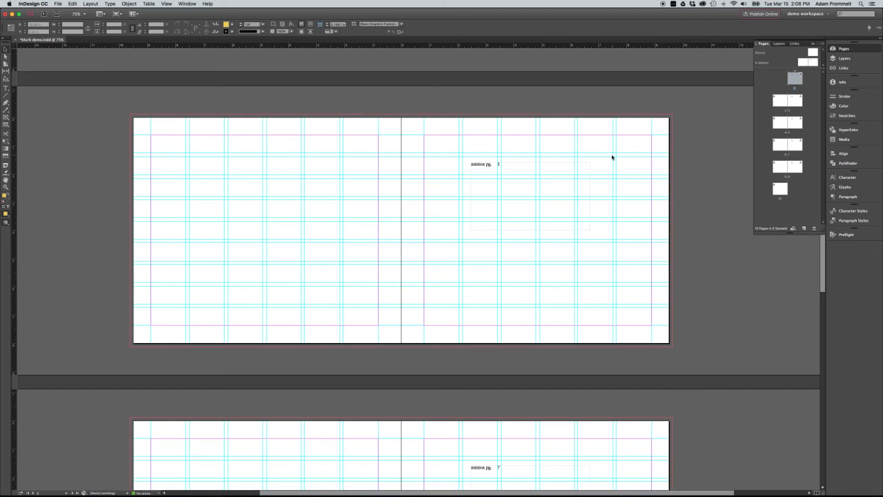
pyautogui.scroll(-4, 612, 157)
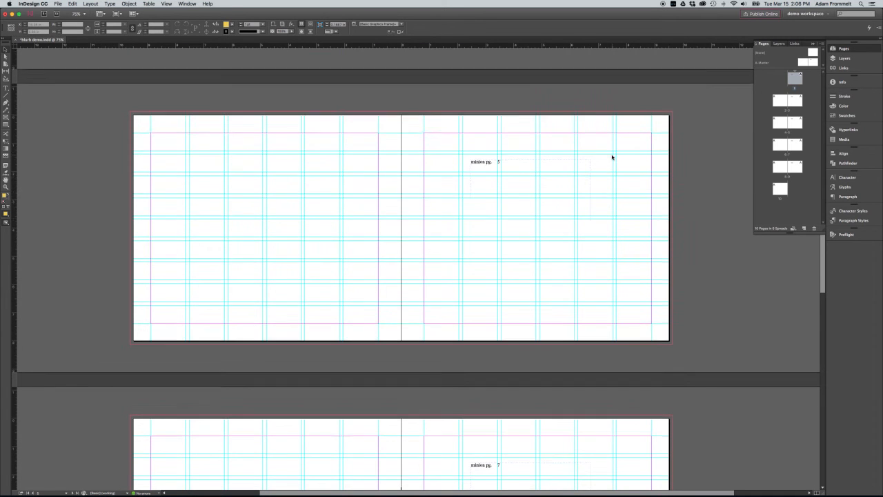
pyautogui.scroll(20, 611, 157)
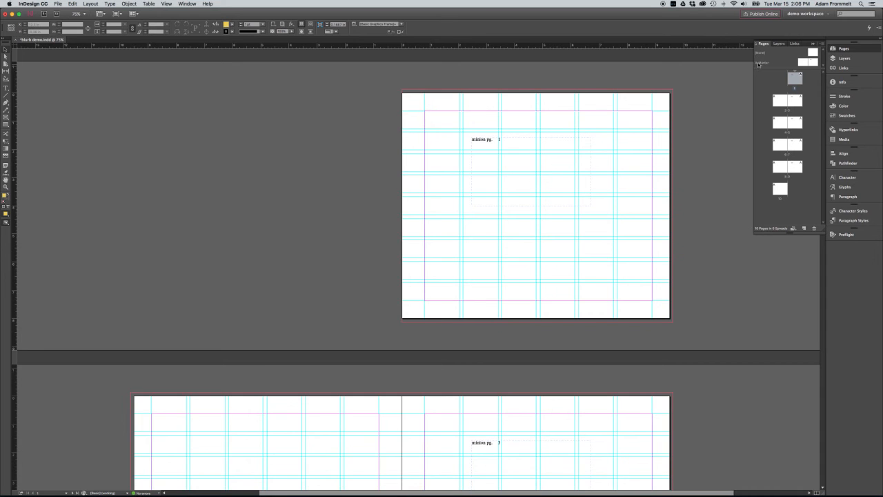
# Reopen the A-Master spread, delete one space before the page-number marker and select the text frame as an object.
pyautogui.doubleClick(761, 64)
pyautogui.click(509, 207)
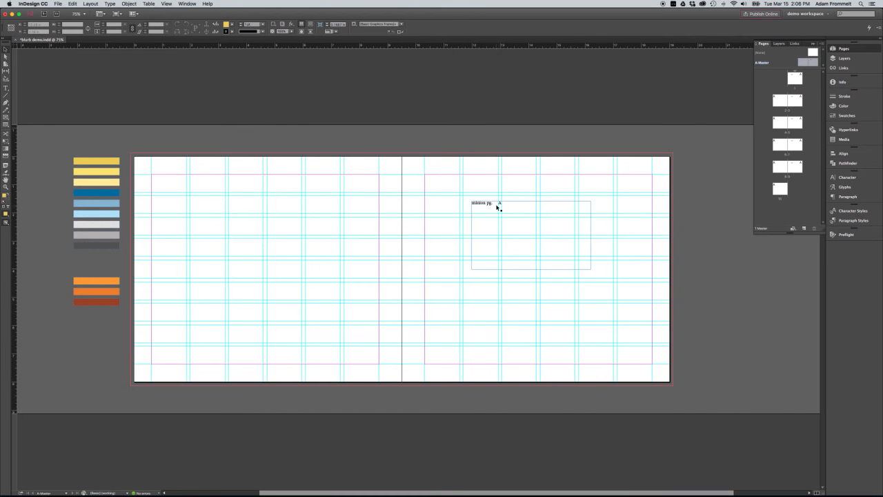
pyautogui.doubleClick(492, 205)
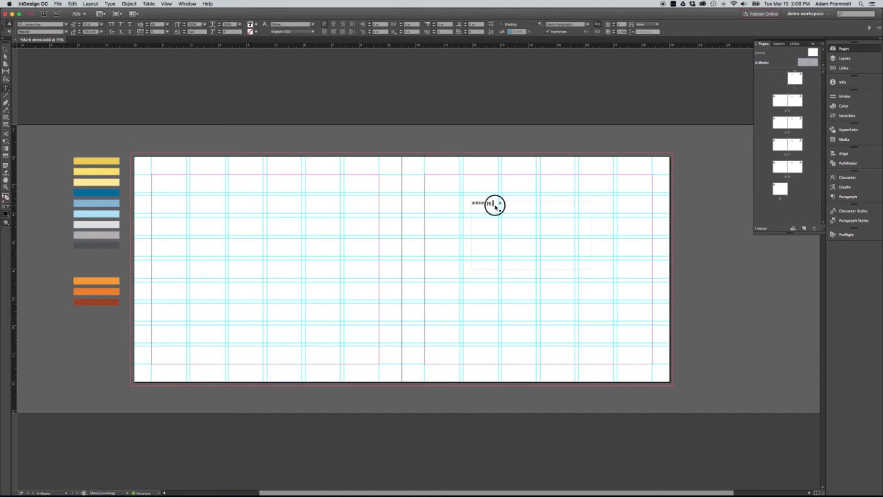
pyautogui.press('BackSpace')
pyautogui.click(6, 50)
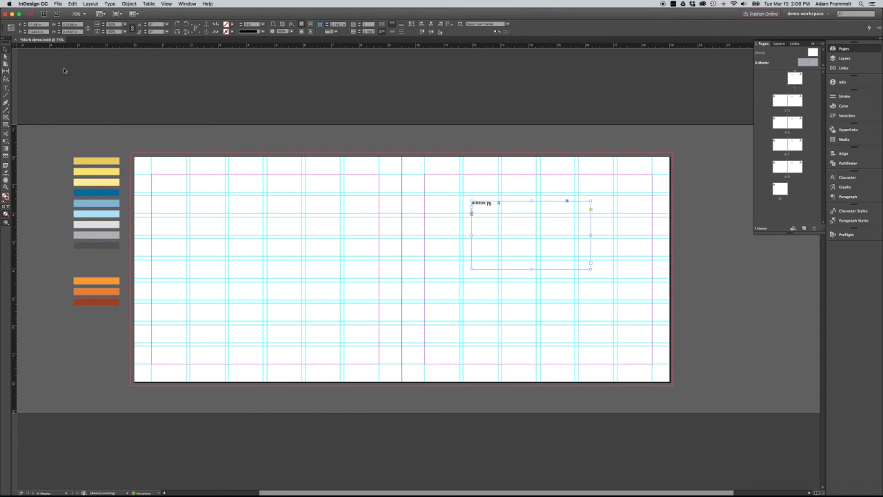
# Set the selected frame's font to Futura Std in the Light style.
pyautogui.click(862, 178)
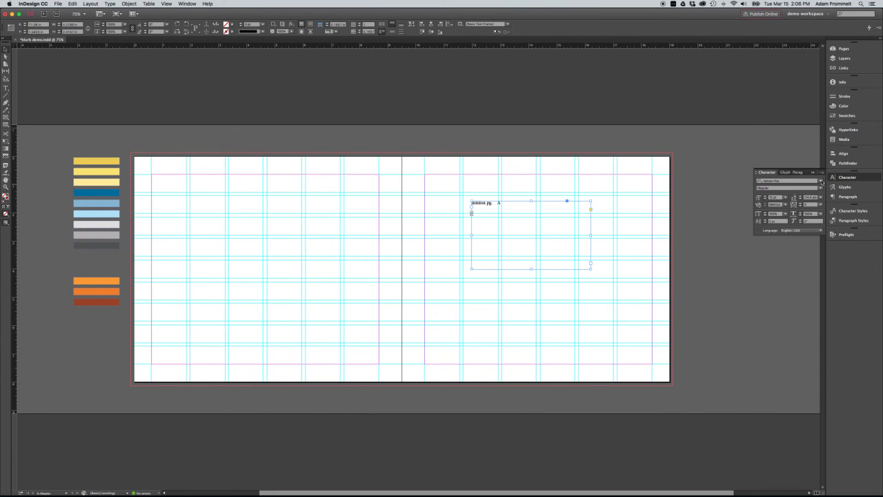
pyautogui.click(821, 181)
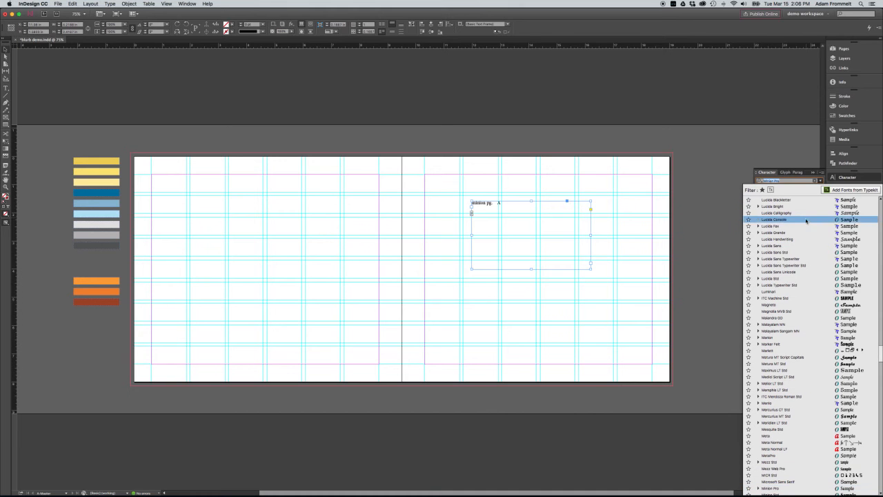
pyautogui.scroll(15, 803, 259)
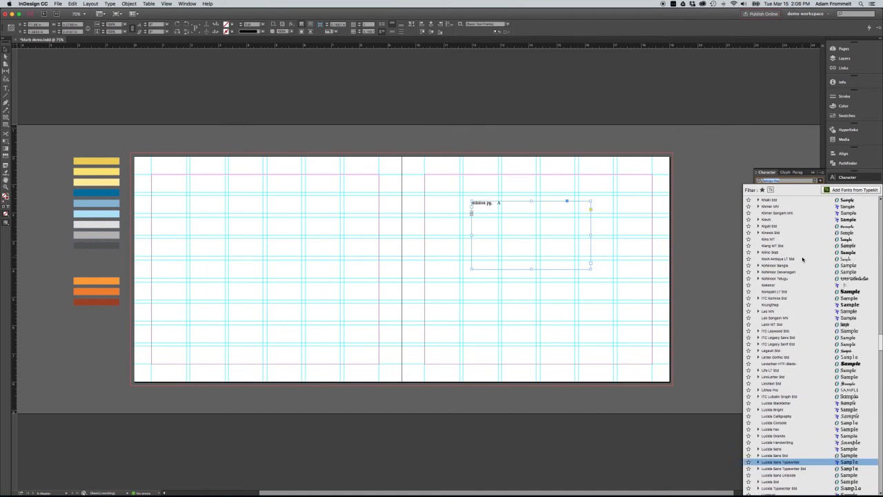
pyautogui.scroll(10, 802, 259)
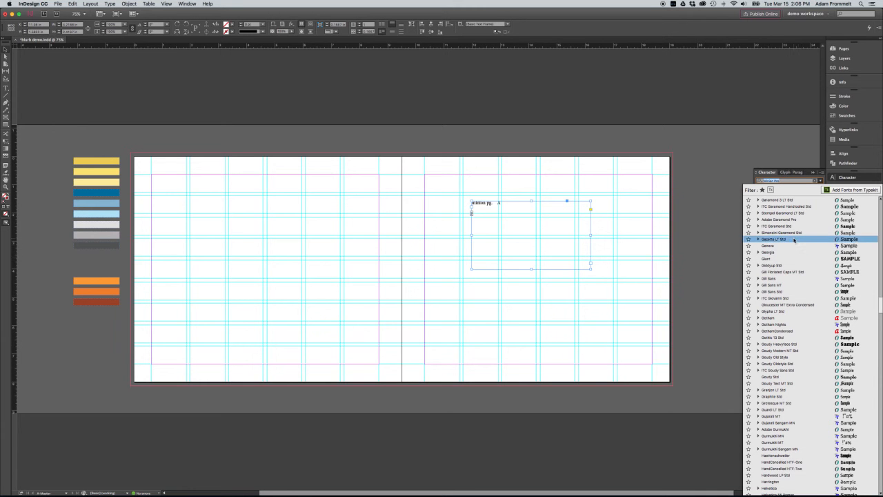
pyautogui.scroll(5, 794, 239)
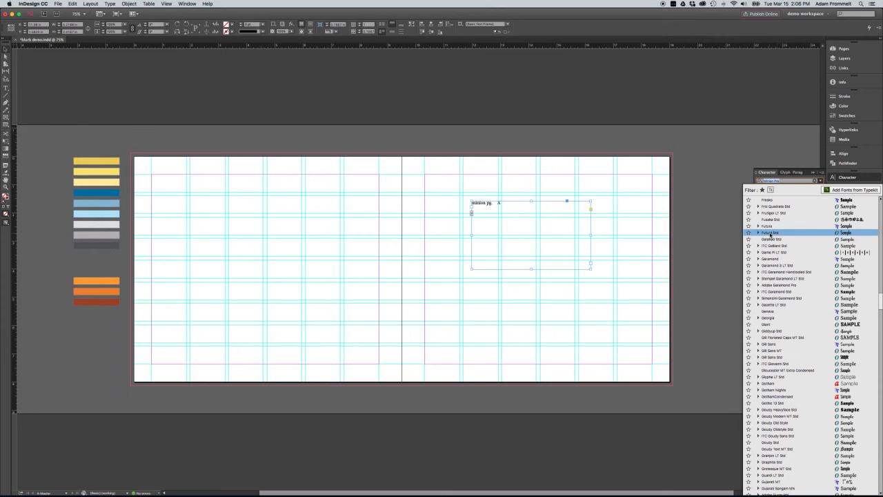
pyautogui.click(771, 234)
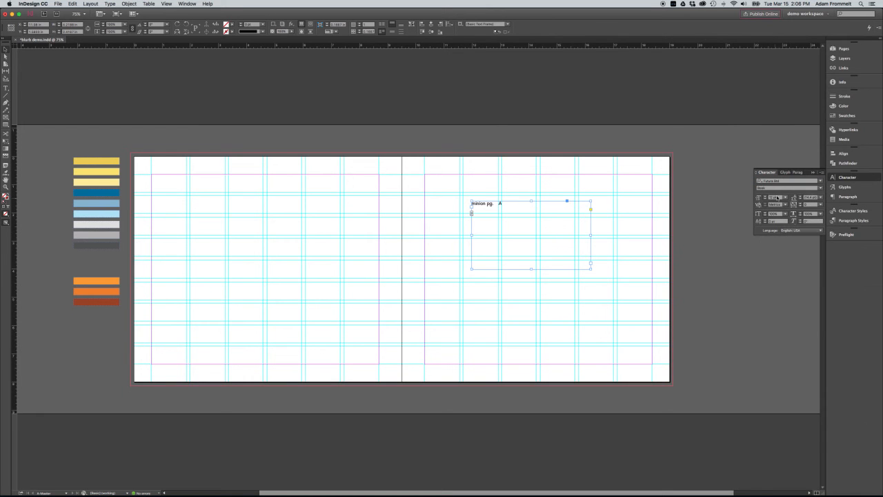
pyautogui.click(819, 188)
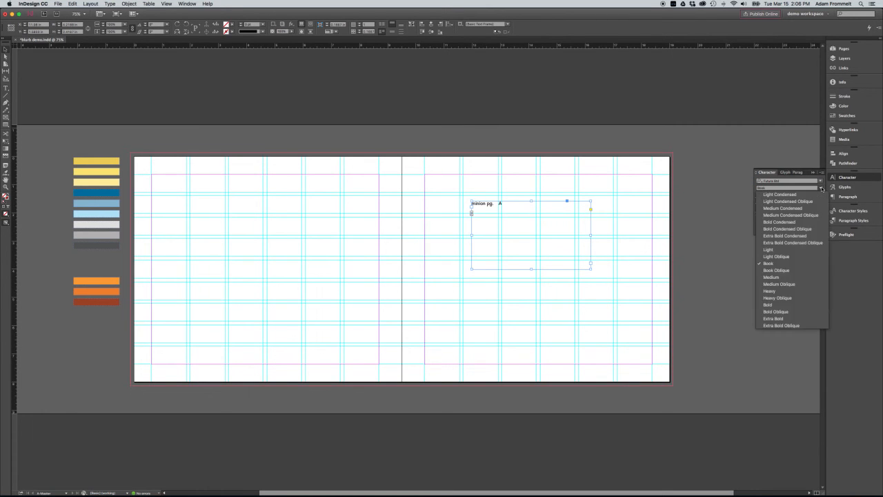
pyautogui.click(793, 250)
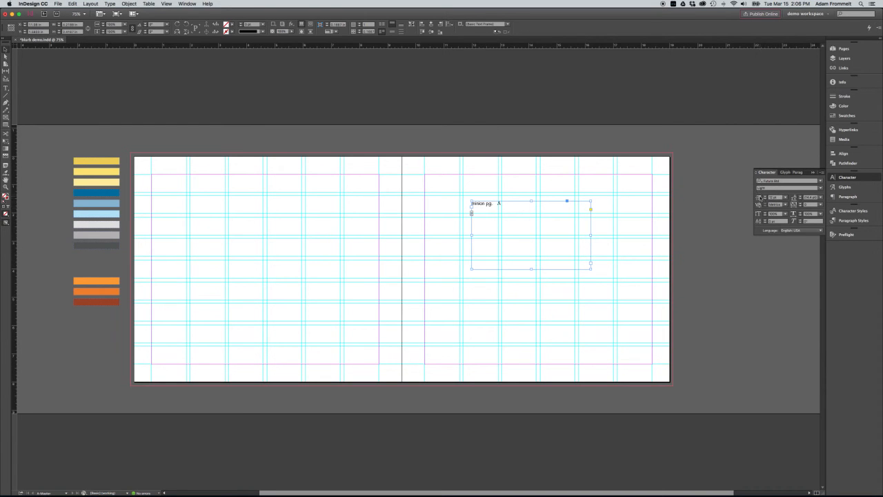
# Reduce the page-number text's font size by four increments.
pyautogui.click(765, 199)
pyautogui.click(765, 199)
pyautogui.click(766, 199)
pyautogui.click(765, 200)
pyautogui.click(842, 105)
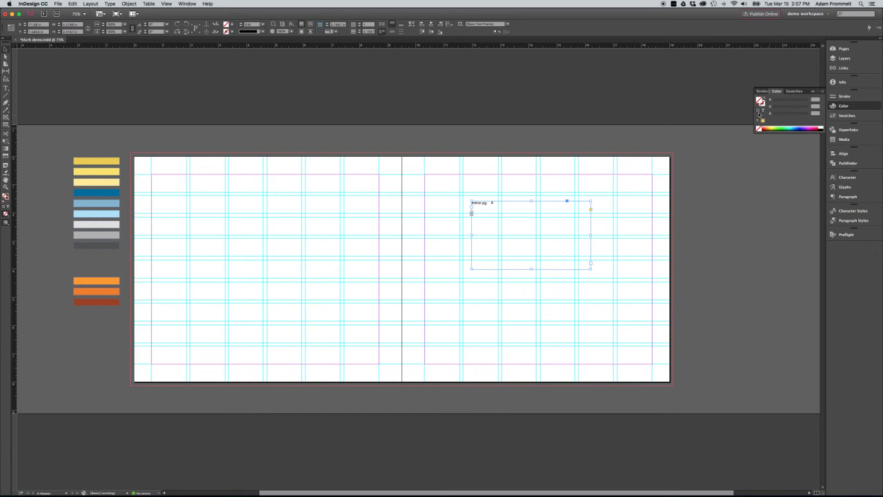
pyautogui.click(757, 107)
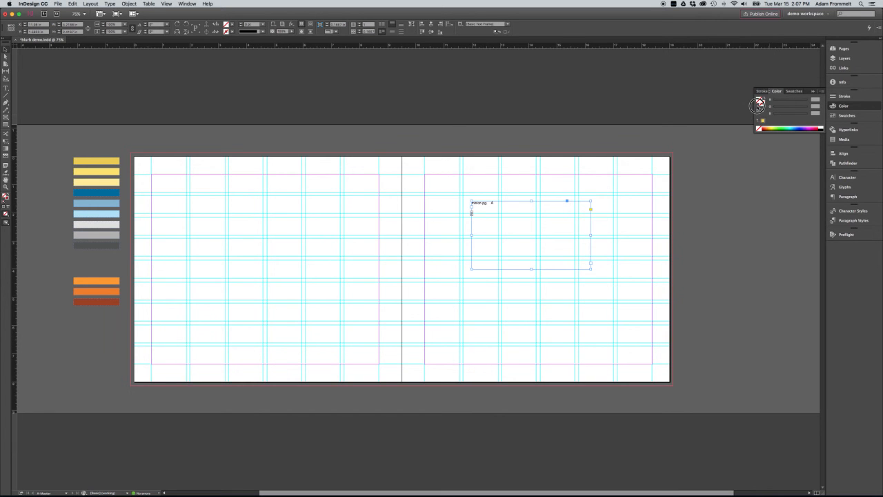
pyautogui.click(764, 115)
pyautogui.click(802, 127)
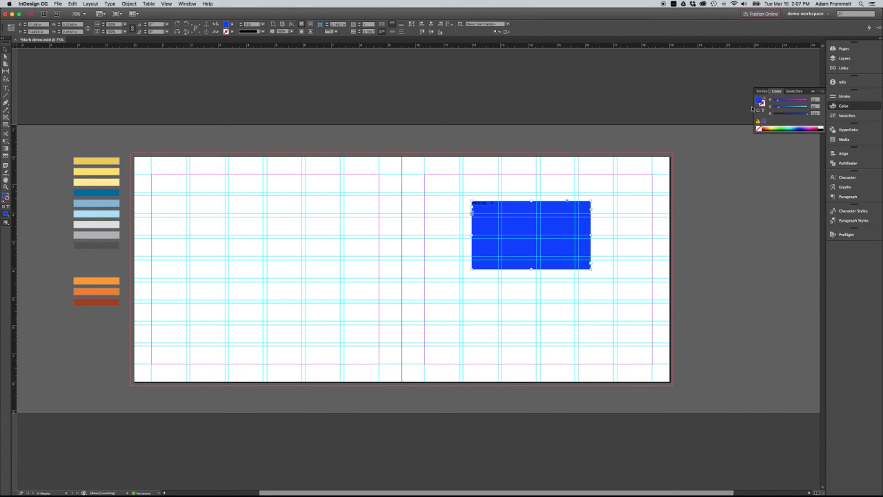
pyautogui.click(758, 128)
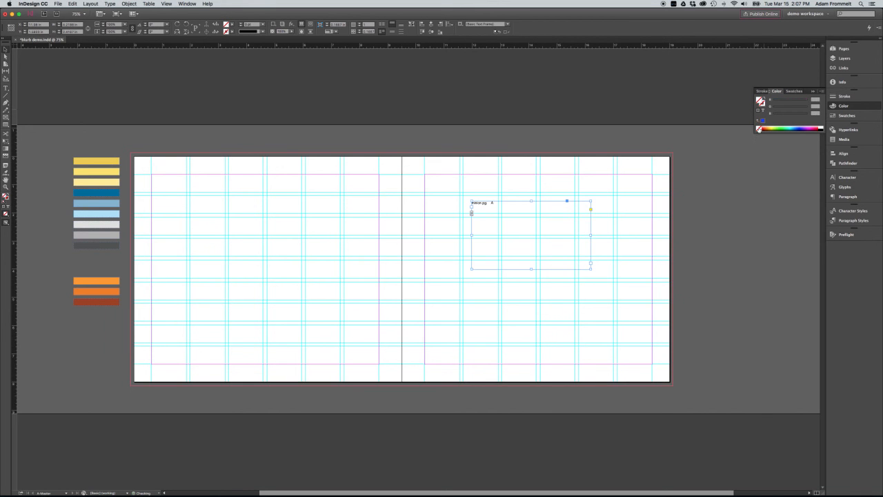
# Switch the colour sliders from RGB to the CMYK colour mode.
pyautogui.click(824, 93)
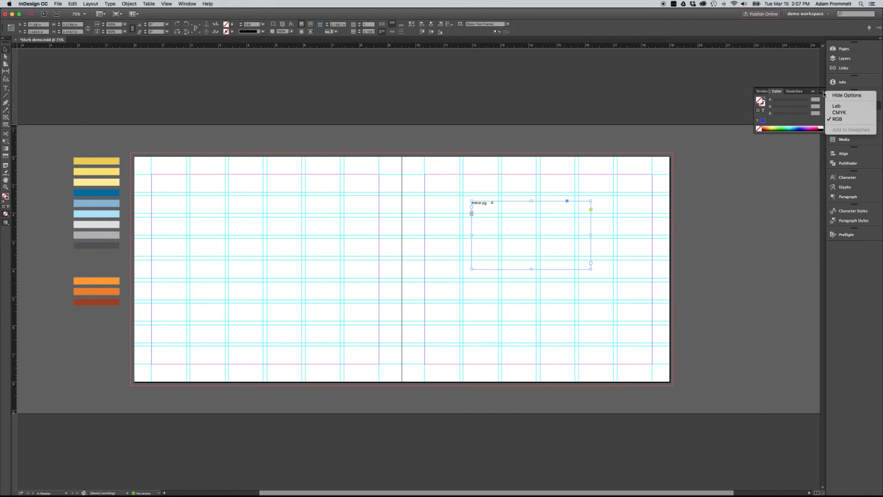
pyautogui.click(823, 93)
pyautogui.click(823, 93)
pyautogui.click(837, 113)
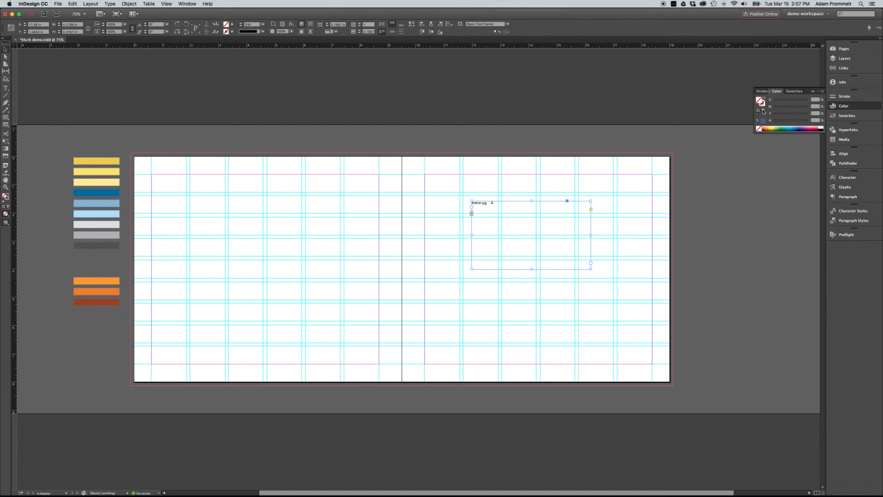
# Make the colour apply to the frame's text and lower its black tint to a lighter grey.
pyautogui.click(763, 109)
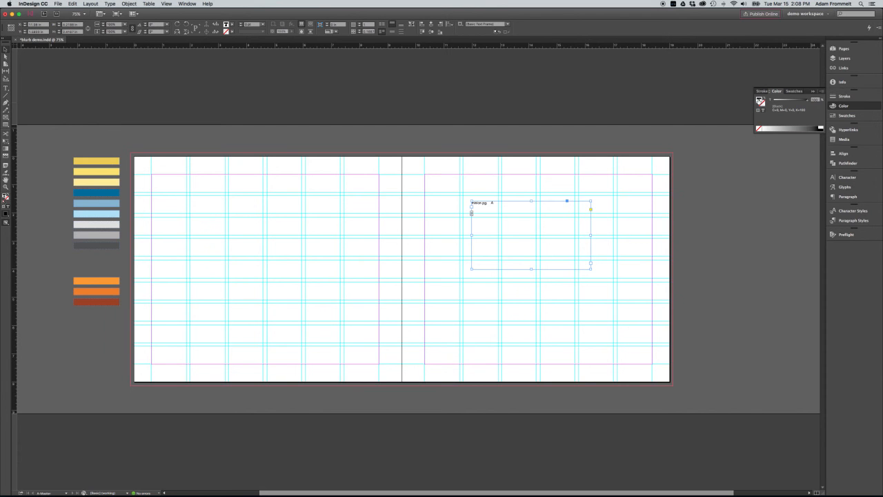
pyautogui.click(807, 101)
pyautogui.moveTo(808, 101)
pyautogui.mouseDown()
pyautogui.moveTo(790, 102)
pyautogui.moveTo(798, 102)
pyautogui.mouseUp()
pyautogui.click(491, 214)
pyautogui.moveTo(507, 184); pyautogui.dragTo(560, 227)
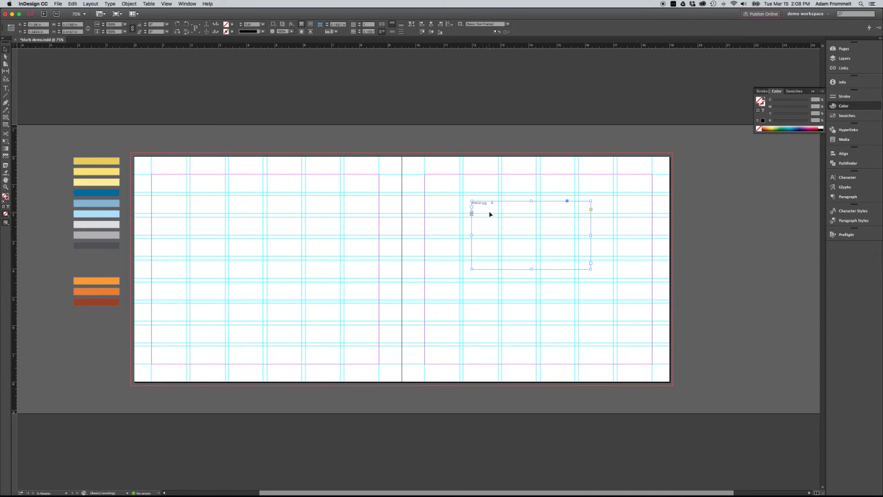
# Apply the imported dark grey swatch to the page-number text instead of the frame.
pyautogui.click(845, 116)
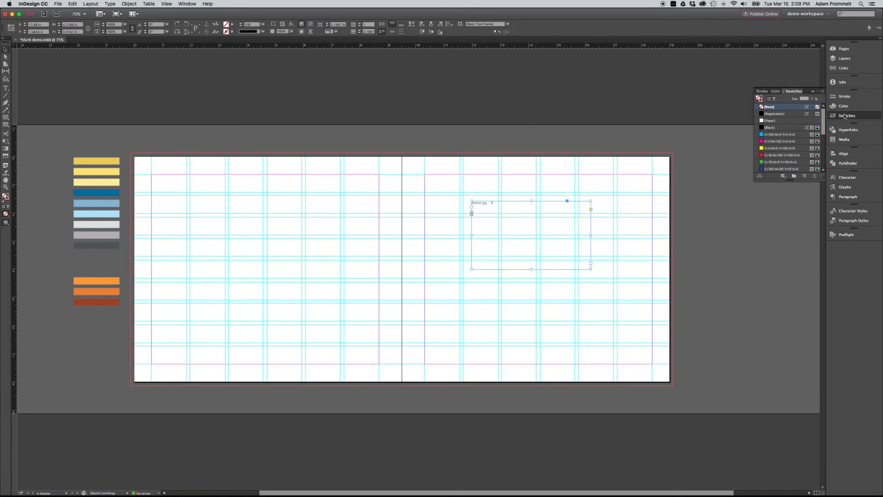
pyautogui.click(775, 100)
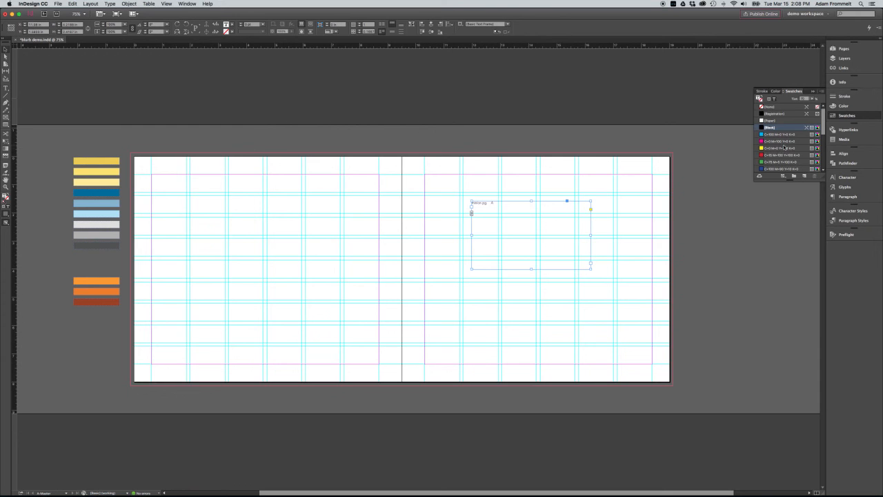
pyautogui.scroll(-8, 779, 145)
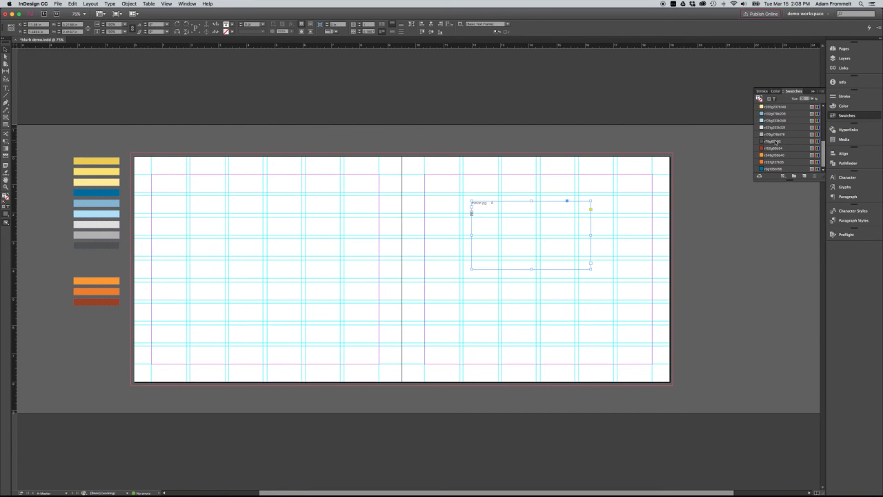
pyautogui.click(777, 142)
pyautogui.click(786, 141)
pyautogui.press('Return')
pyautogui.scroll(10, 794, 142)
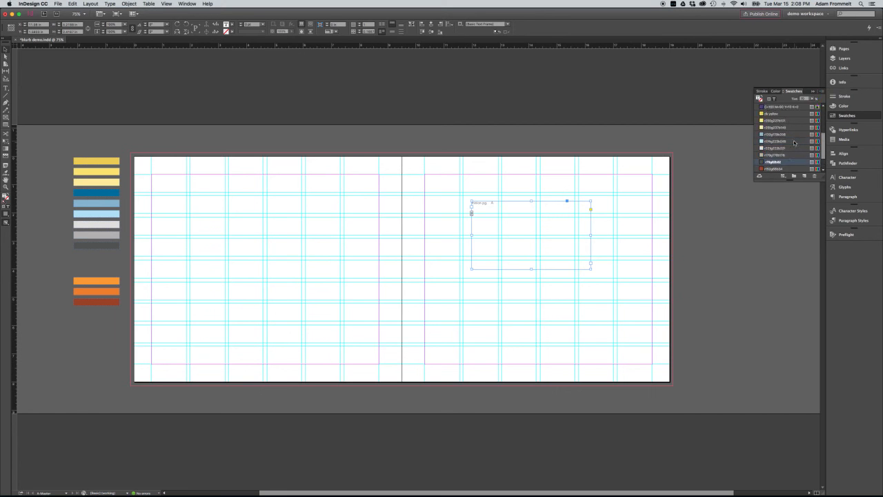
# Adjust the tint of the page-number text's dark grey colour.
pyautogui.scroll(1, 794, 142)
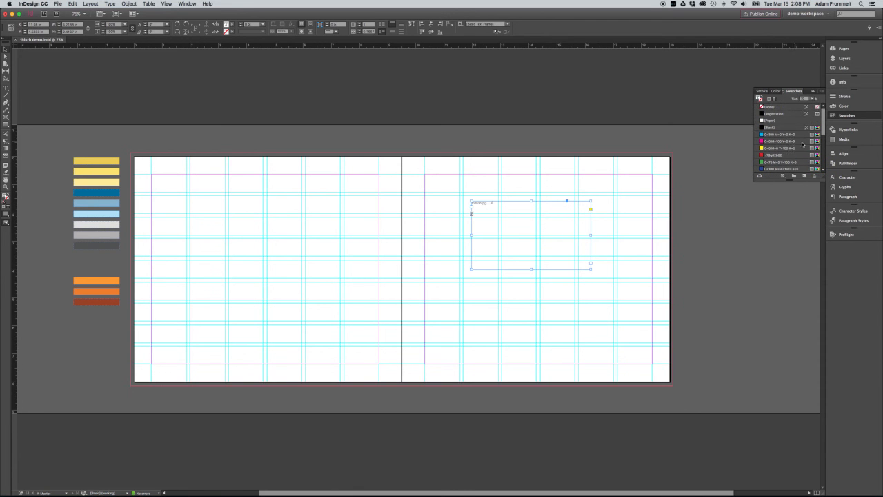
pyautogui.click(812, 99)
pyautogui.click(804, 106)
pyautogui.moveTo(803, 107); pyautogui.dragTo(808, 107)
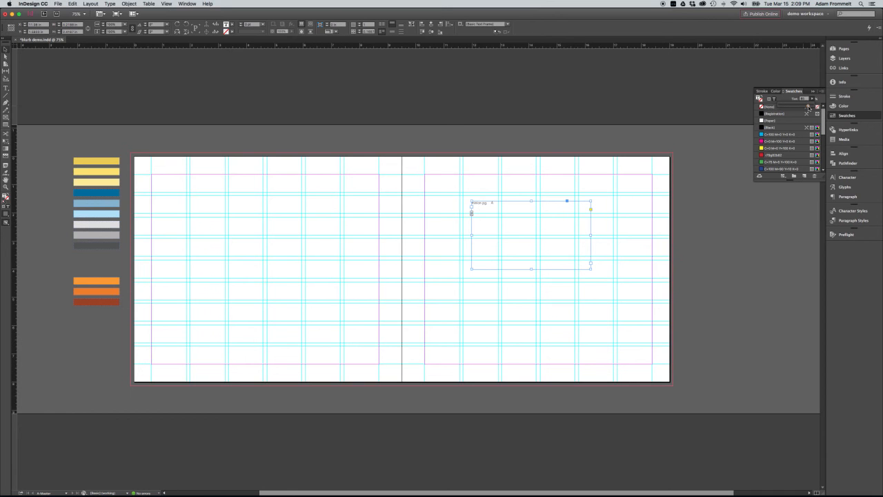
pyautogui.click(631, 198)
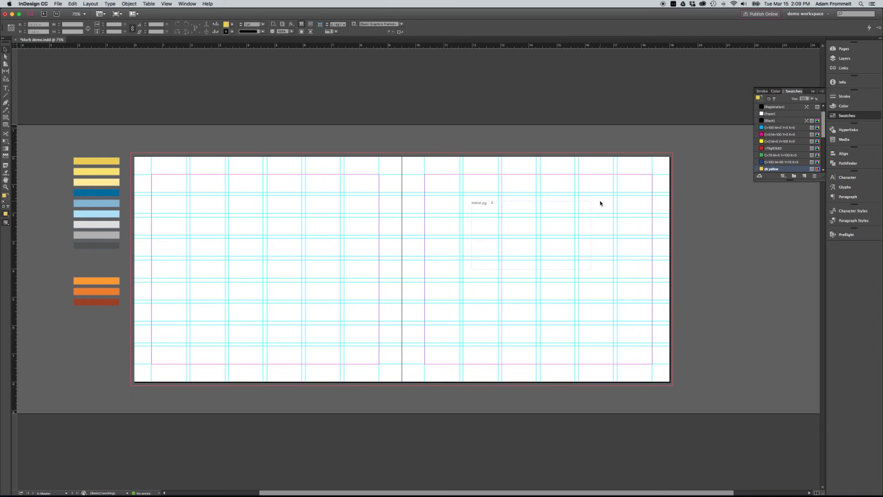
# Try fitting the page-number frame to its text in both directions at once, and undo the fitting.
pyautogui.click(590, 208)
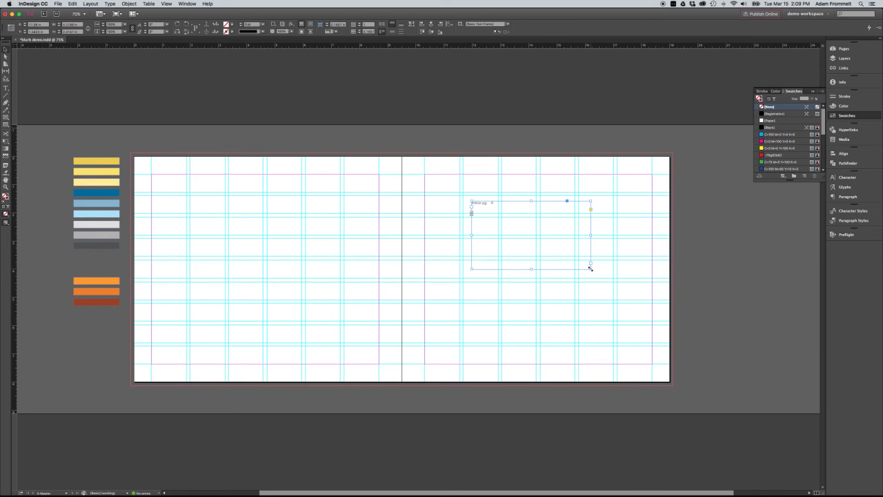
pyautogui.doubleClick(591, 268)
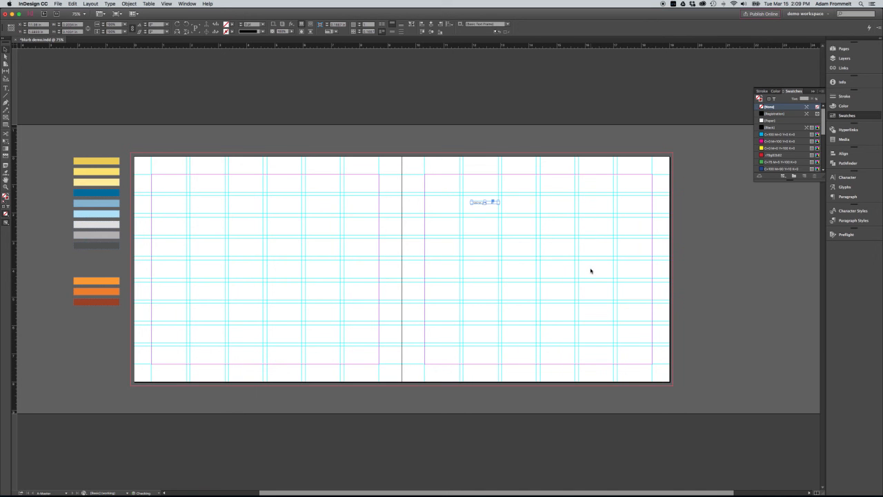
pyautogui.click(527, 210)
pyautogui.click(487, 203)
pyautogui.press('super+z')
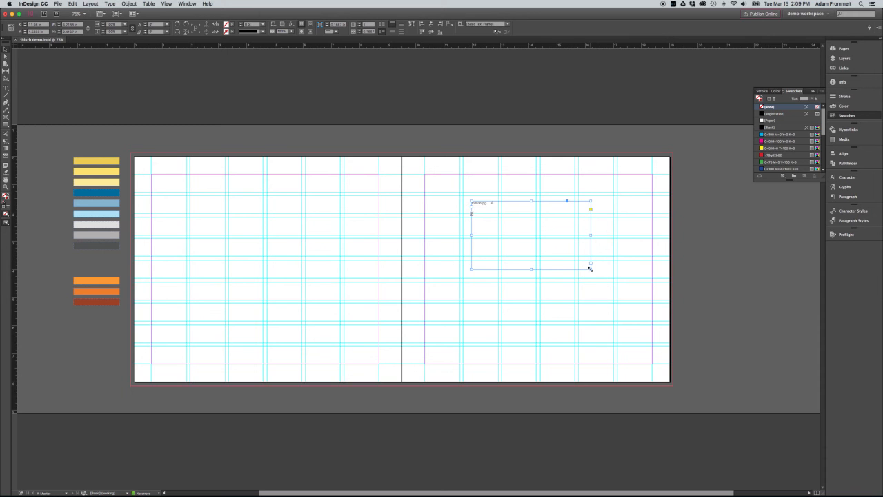
# Fit the page-number frame's height and width to its text and move it into the right page's top margin.
pyautogui.doubleClick(531, 269)
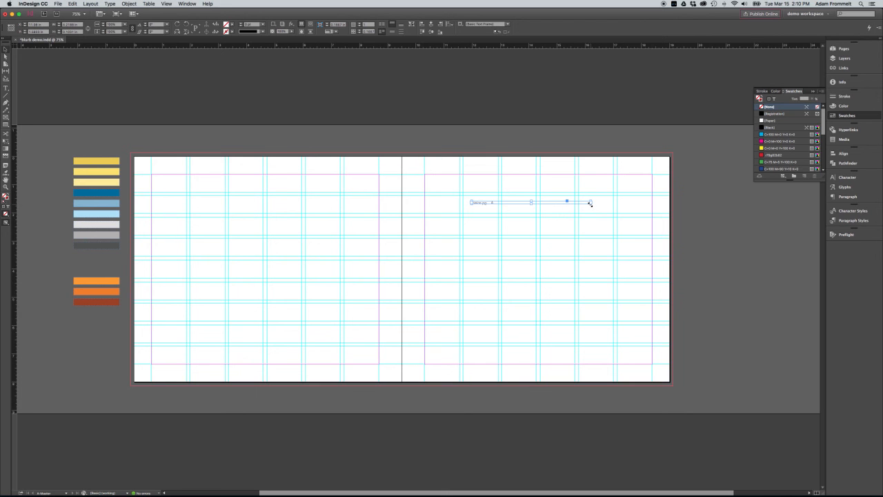
pyautogui.doubleClick(591, 203)
pyautogui.moveTo(477, 202); pyautogui.dragTo(493, 169)
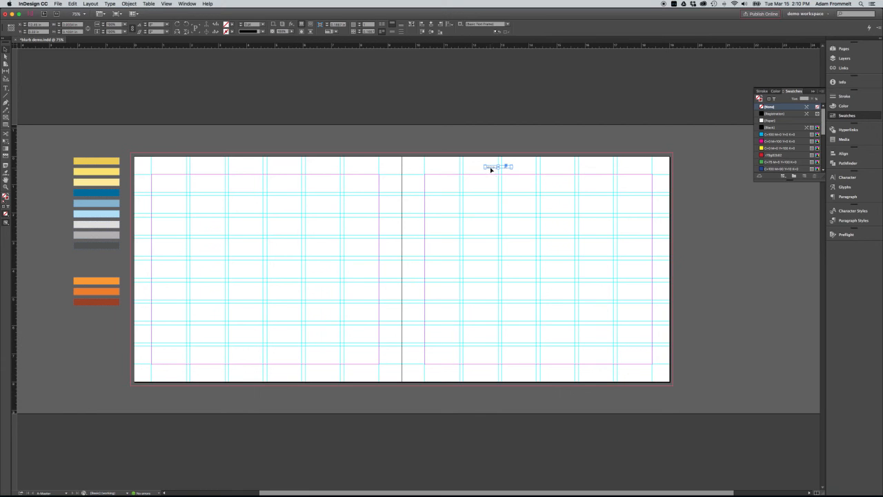
# Set the frame's reference point to its centre and shift the frame slightly down within the top margin.
pyautogui.click(11, 27)
pyautogui.press('super+equal')
pyautogui.press('super+equal')
pyautogui.press('super+equal')
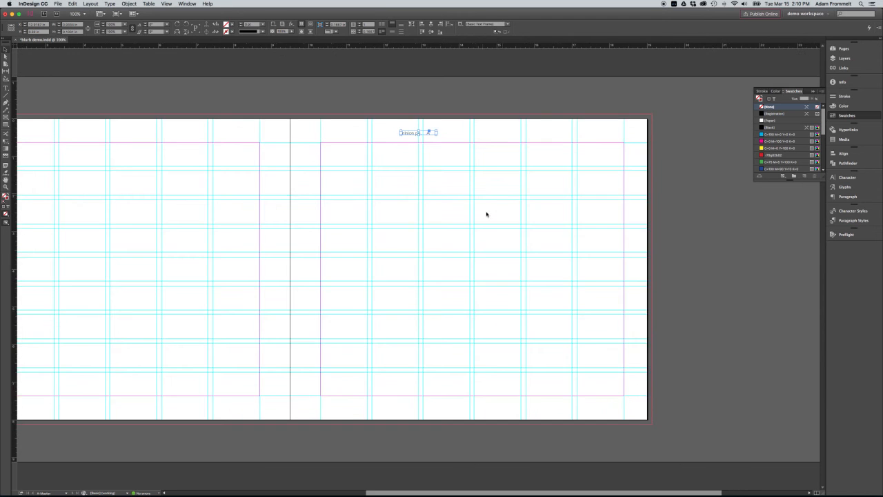
pyautogui.moveTo(444, 187); pyautogui.dragTo(463, 255)
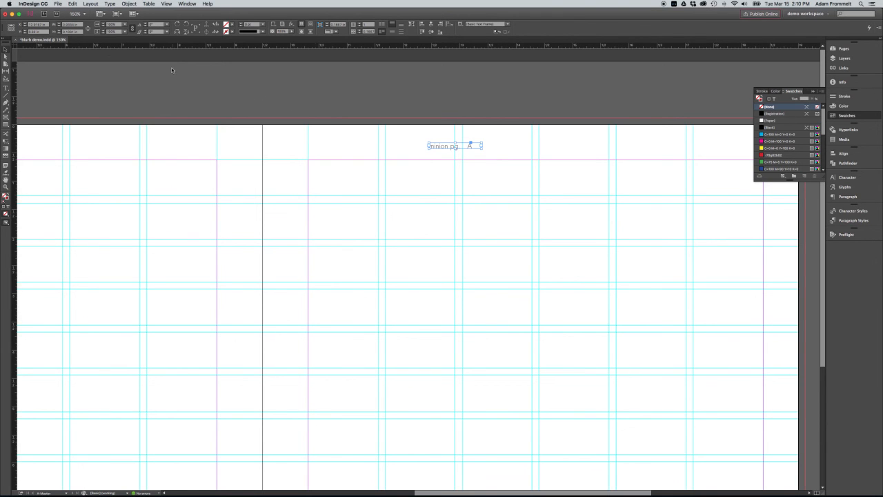
pyautogui.click(25, 32)
pyautogui.click(25, 31)
pyautogui.click(25, 33)
pyautogui.click(26, 33)
# Centre the page-number frame horizontally on the right page using Align to Page.
pyautogui.click(451, 25)
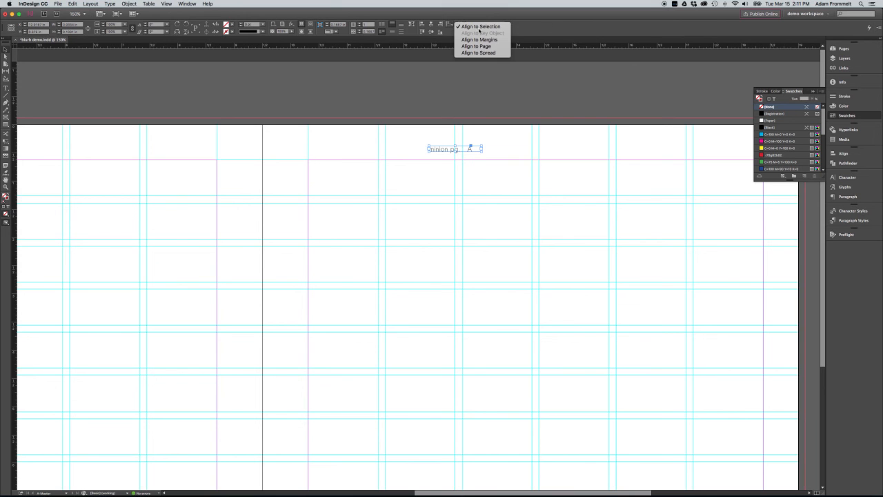
pyautogui.click(553, 23)
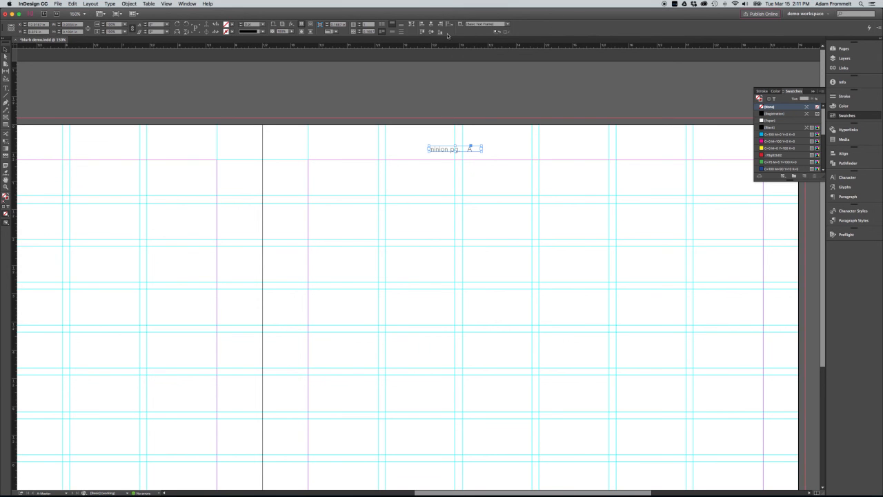
pyautogui.click(843, 158)
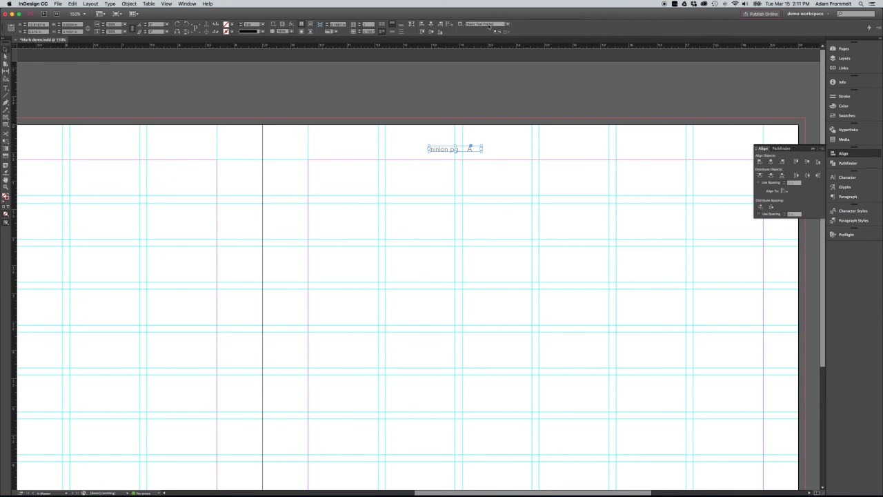
pyautogui.click(450, 25)
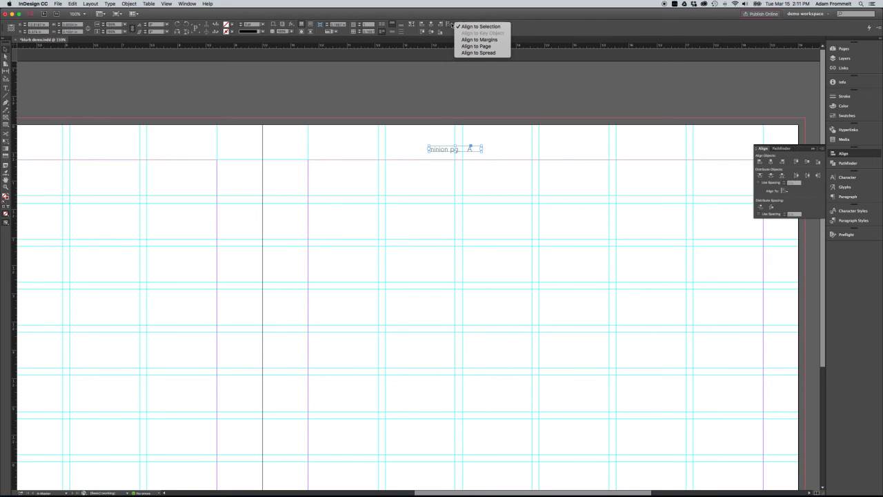
pyautogui.click(473, 46)
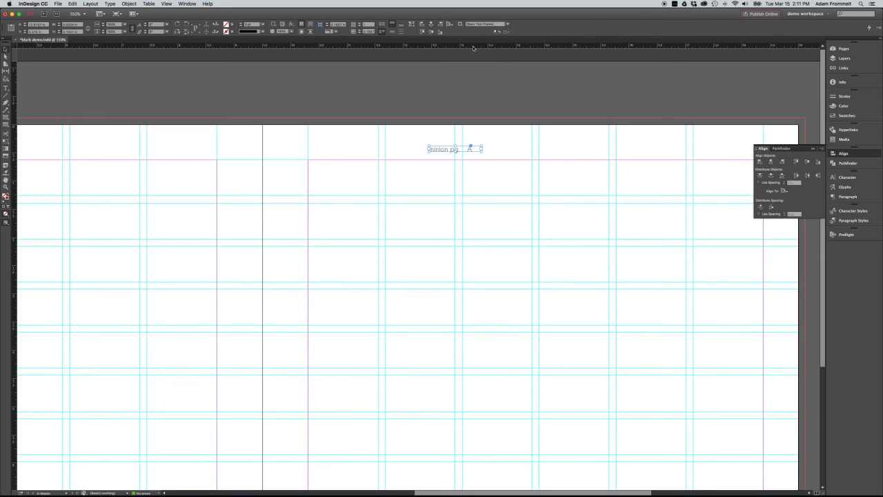
pyautogui.click(431, 25)
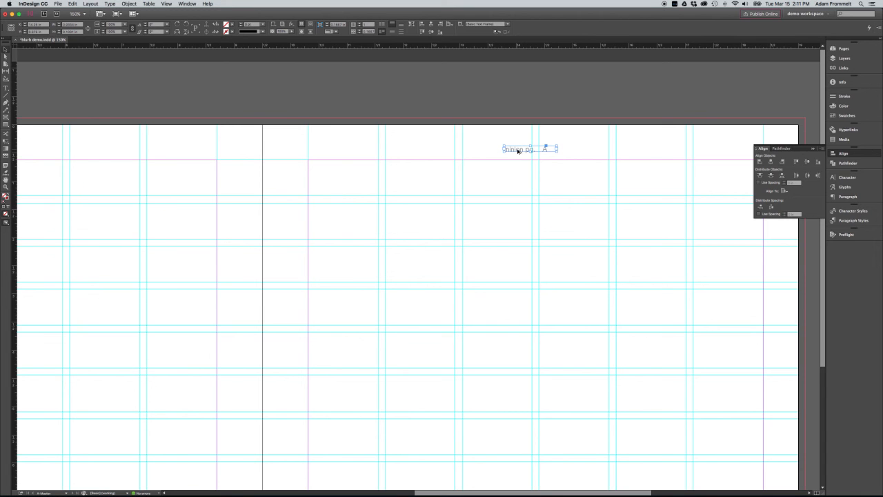
# Duplicate the page-number frame onto the left page and align both frames' top edges using Align to Selection.
pyautogui.moveTo(518, 150); pyautogui.dragTo(91, 177)
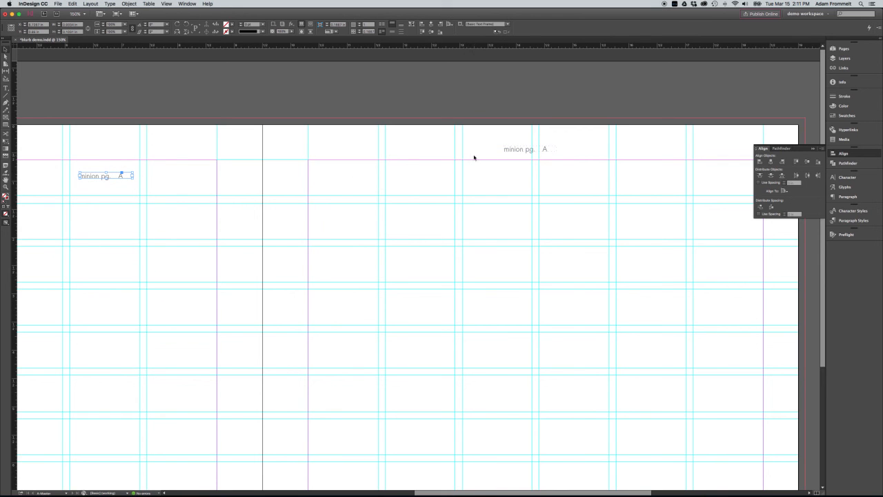
pyautogui.moveTo(490, 144); pyautogui.dragTo(563, 159)
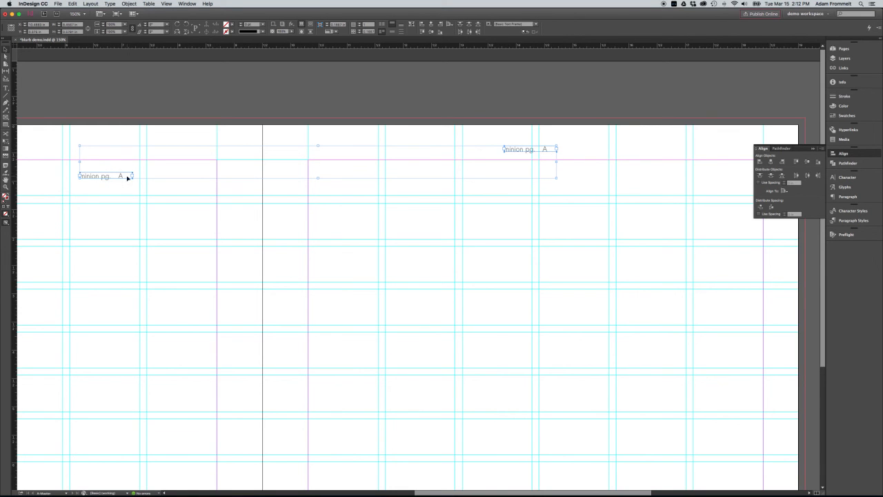
pyautogui.click(452, 26)
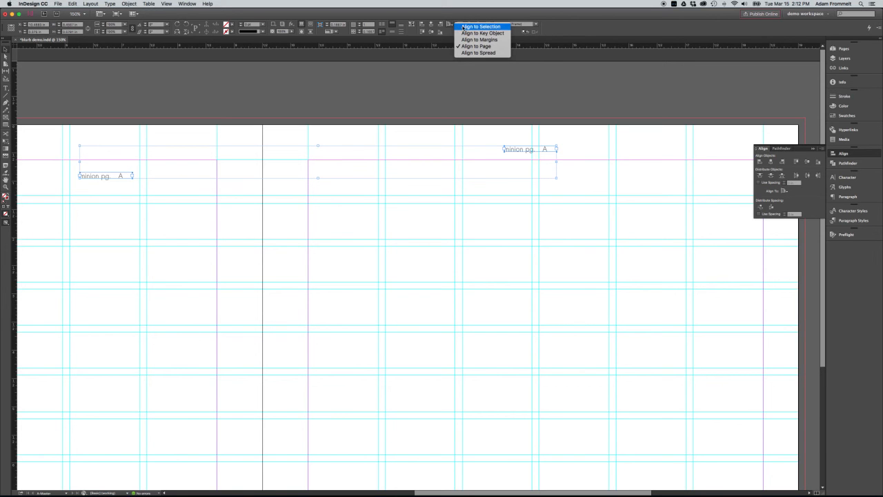
pyautogui.click(469, 27)
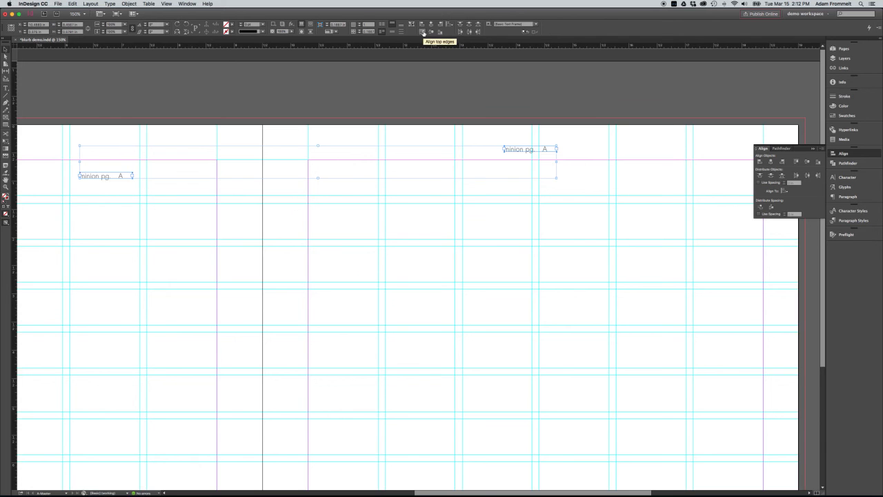
pyautogui.click(422, 32)
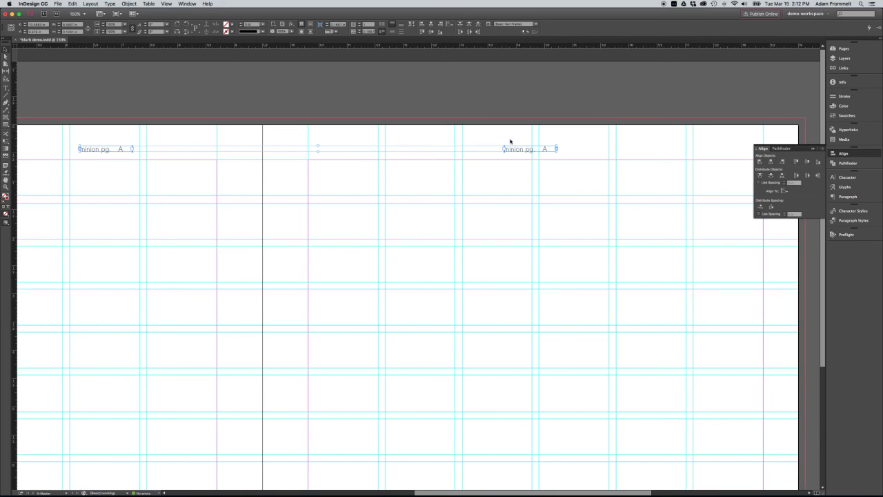
# Centre only the duplicated page-number frame horizontally on the left page using Align to Page.
pyautogui.keyDown('shift'); pyautogui.click(519, 150); pyautogui.keyUp('shift')
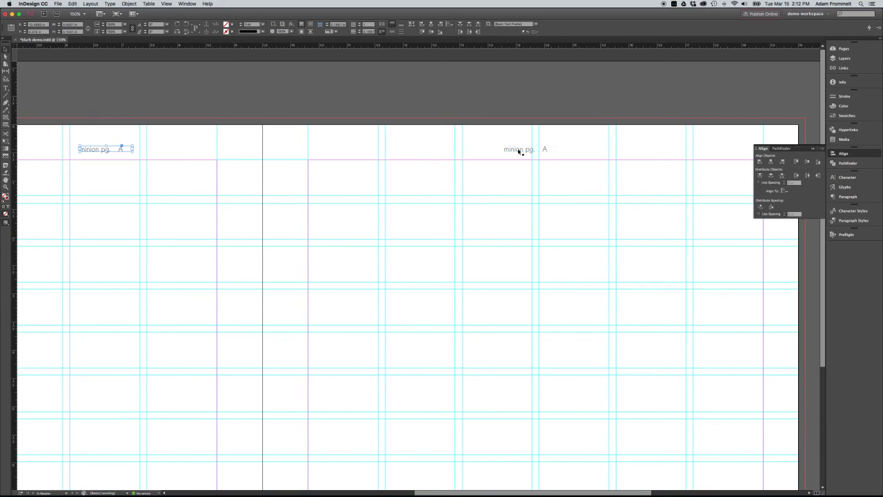
pyautogui.hscroll(-10, 519, 151)
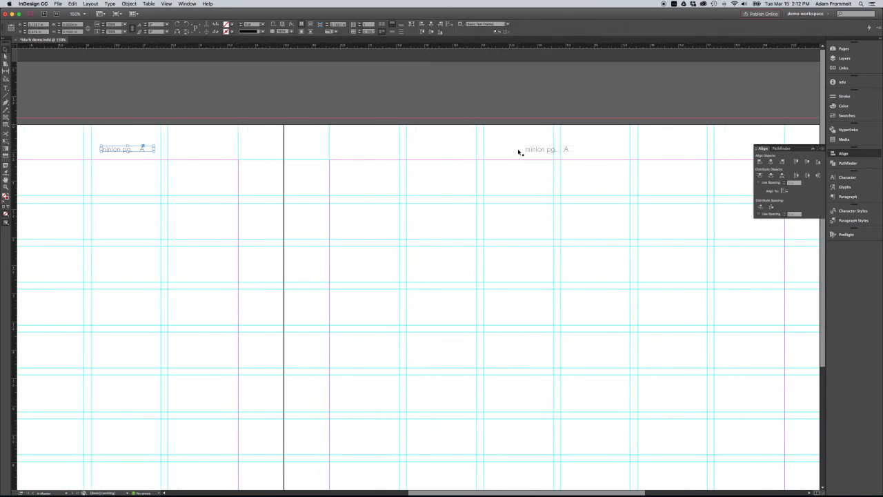
pyautogui.hscroll(3, 518, 151)
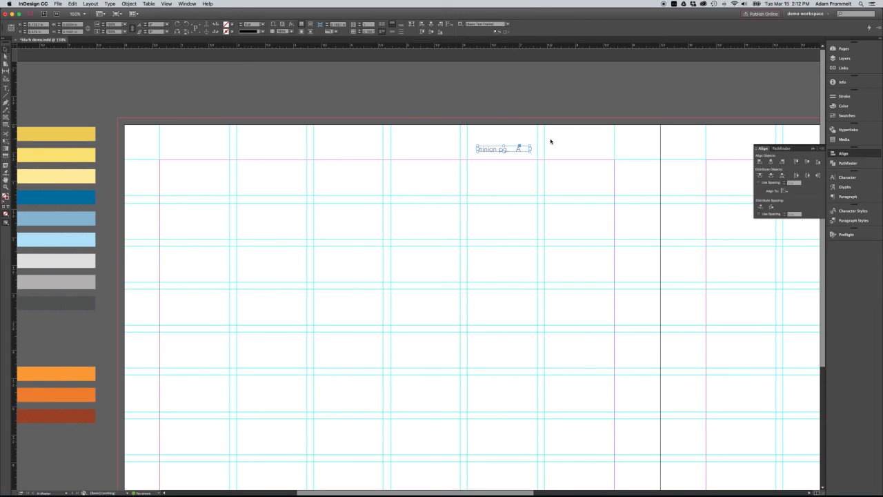
pyautogui.click(449, 25)
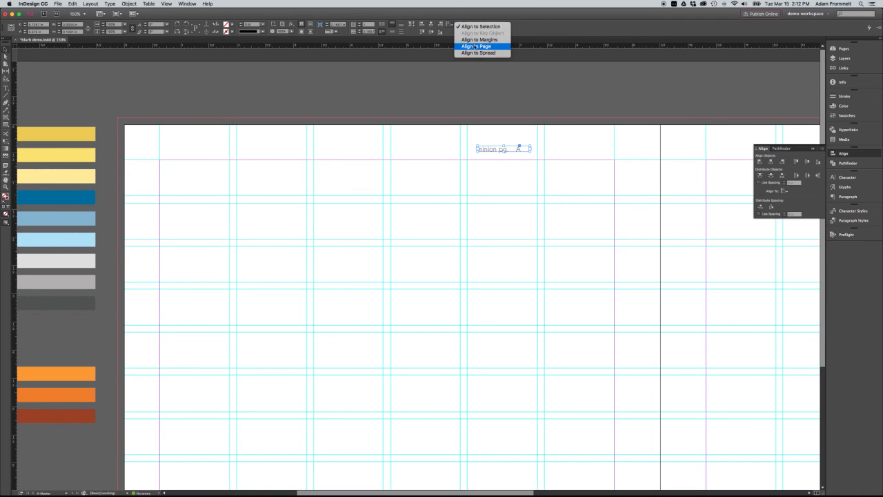
pyautogui.click(475, 46)
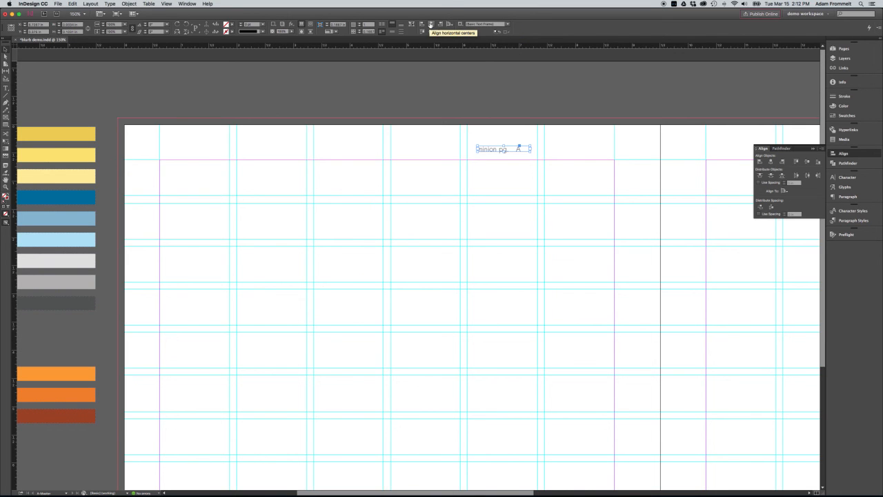
pyautogui.click(430, 25)
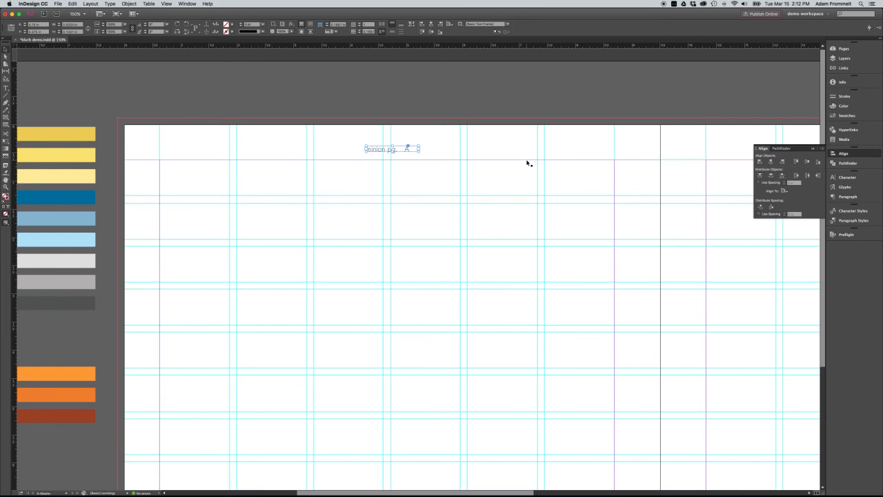
# Open the spread of pages 2–3 and check the automatic page numbers on both pages.
pyautogui.press('super+alt+0')
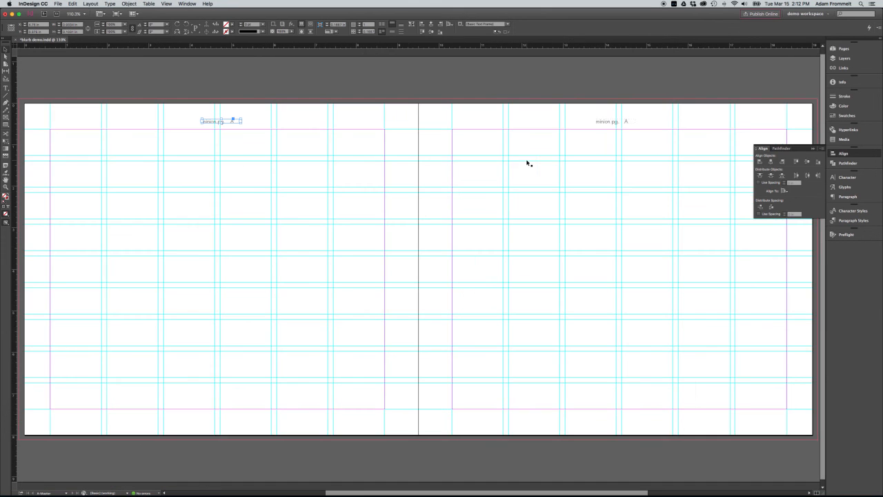
pyautogui.click(516, 162)
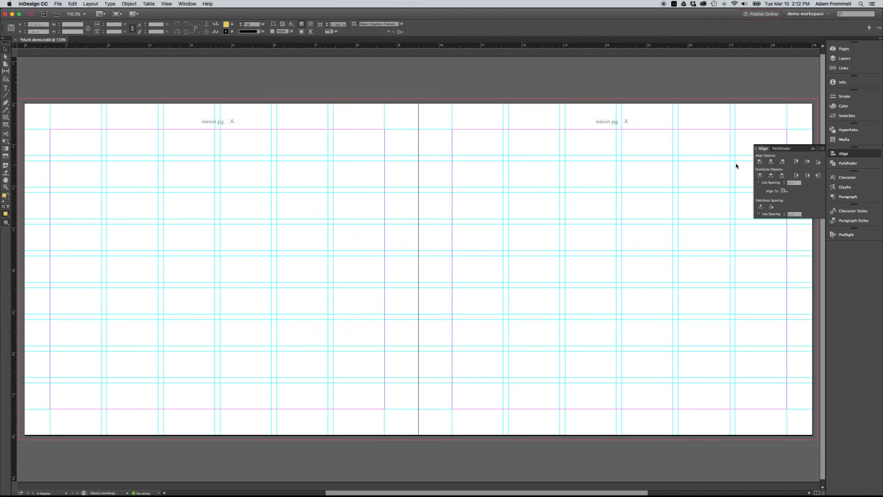
pyautogui.click(813, 149)
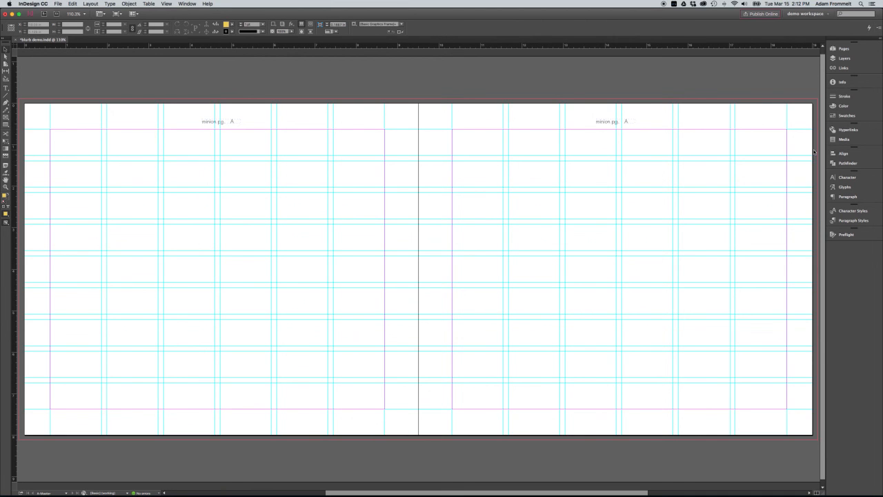
pyautogui.click(844, 49)
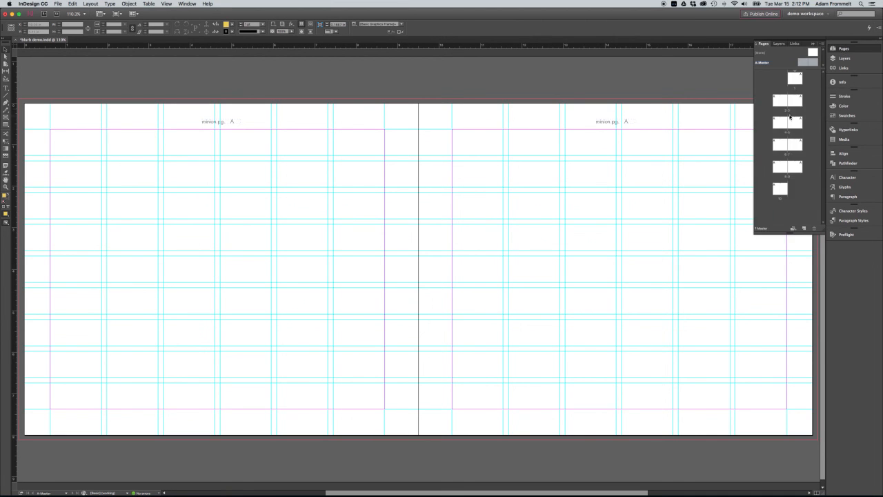
pyautogui.doubleClick(790, 103)
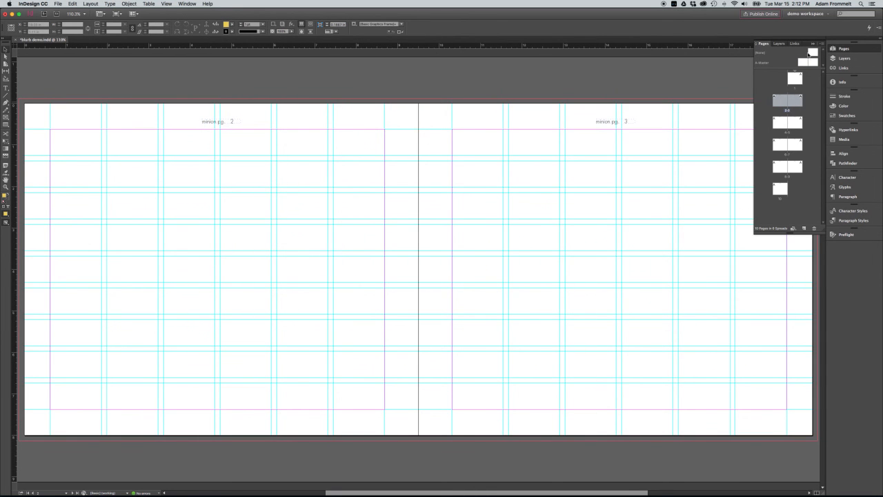
pyautogui.click(813, 44)
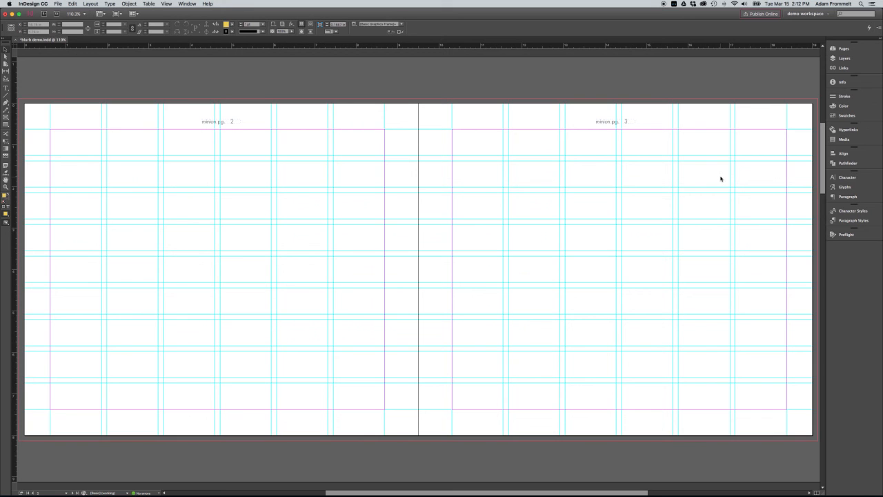